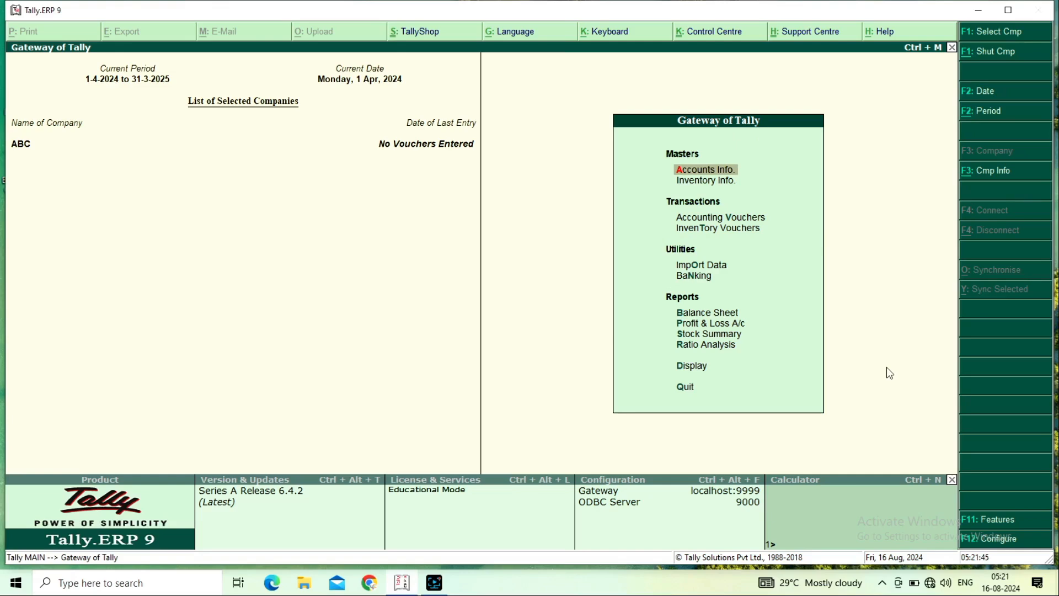
# Step: Enable the maintain cost centres option in the company's accounting features and save the settings
pyautogui.click(987, 520)
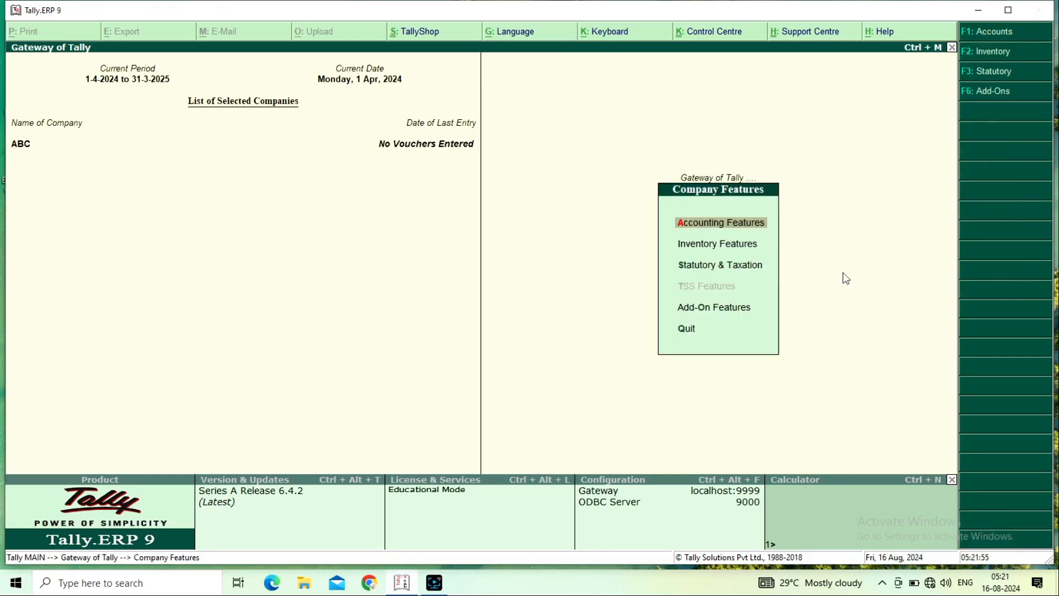
pyautogui.press('Return')
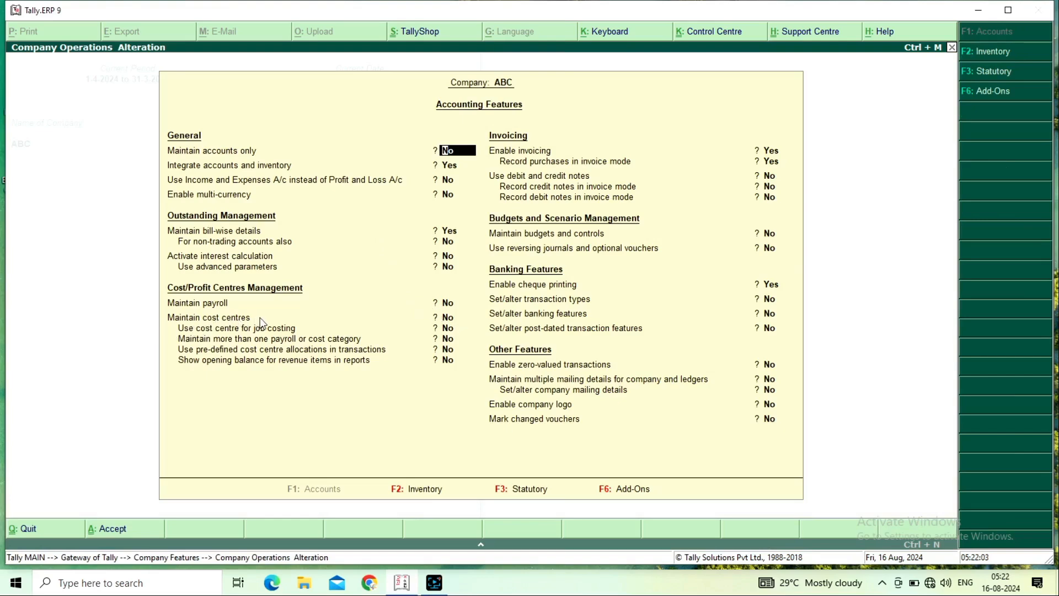
pyautogui.press('Return')
pyautogui.press('Return')
pyautogui.press('Return')
pyautogui.press('Return')
pyautogui.press('Return')
pyautogui.press('Return')
pyautogui.press('Return')
pyautogui.press('Return')
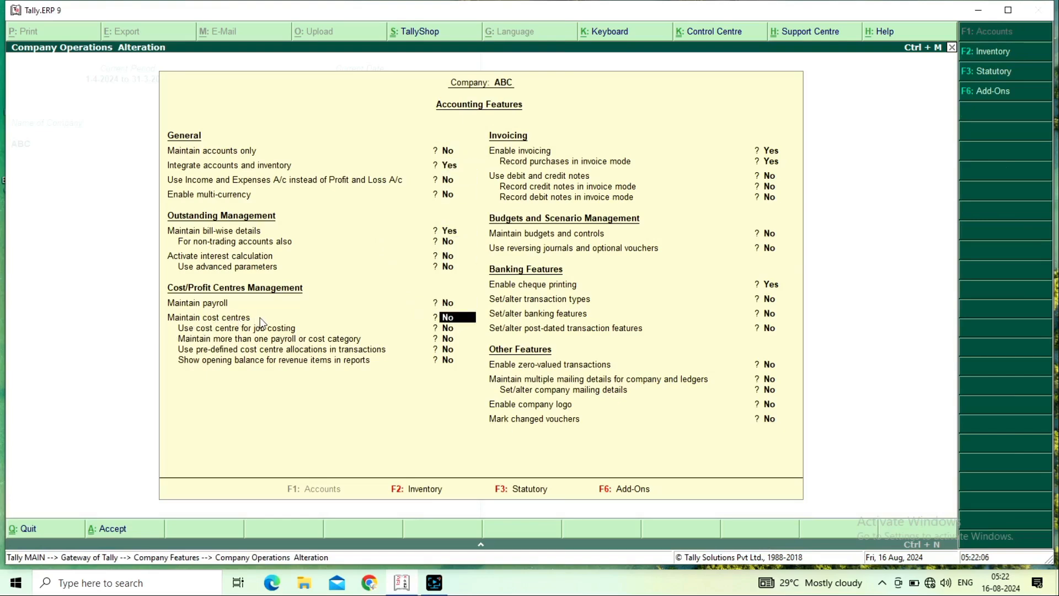
pyautogui.write('yes')
pyautogui.hotkey('ctrl', 'a')
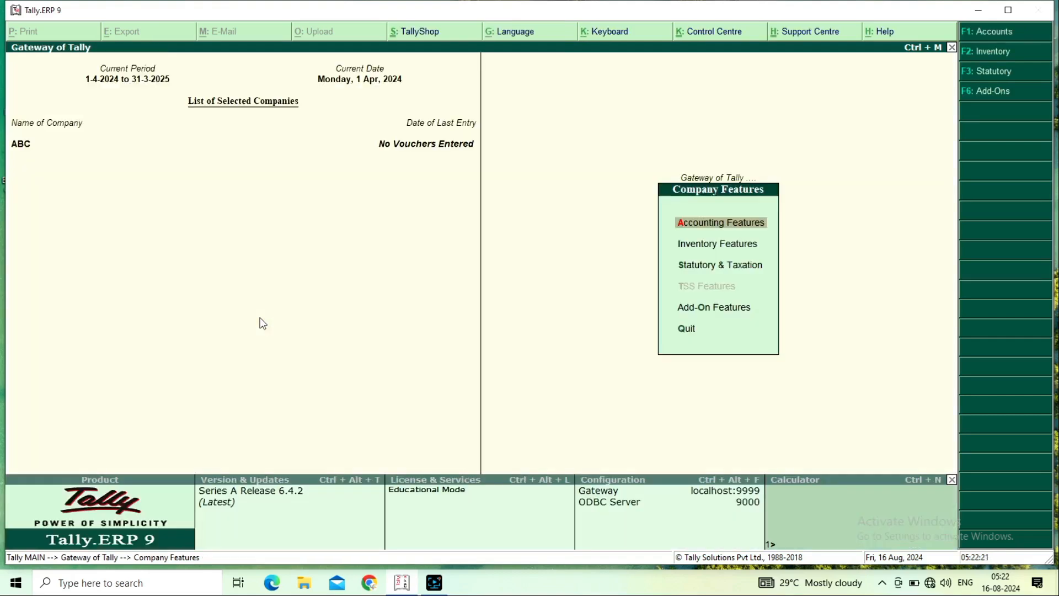
pyautogui.press('Escape')
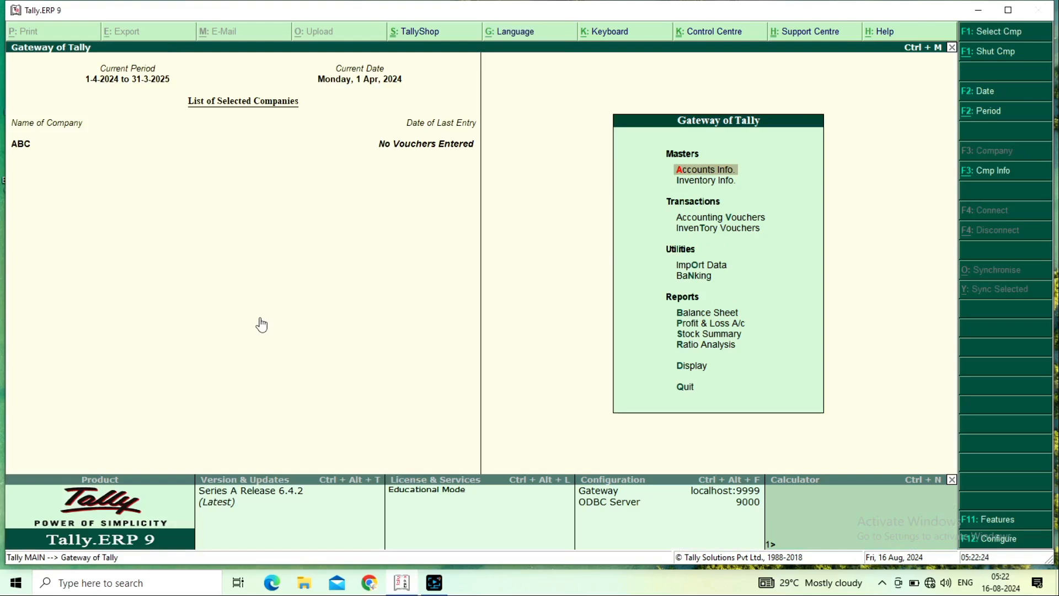
# Step: Start a new accounting voucher of the Payment type
pyautogui.press('Down')
pyautogui.press('Down')
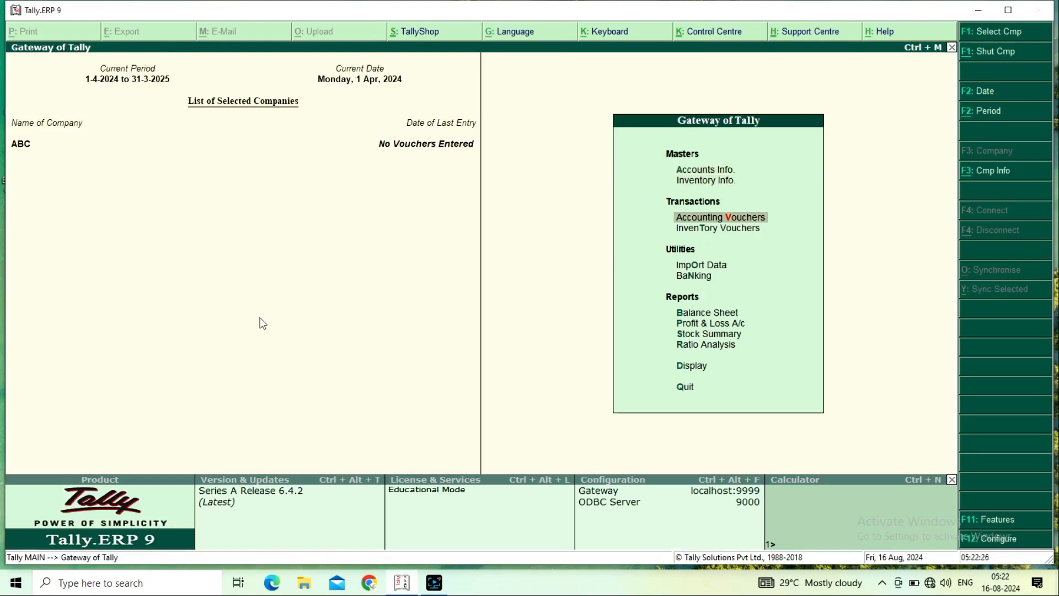
pyautogui.press('Return')
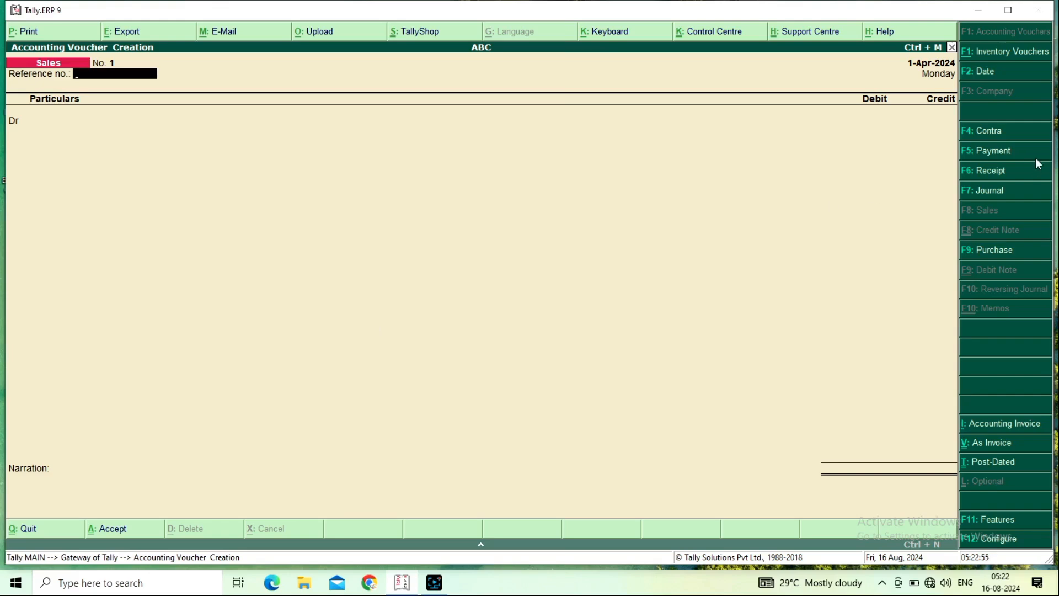
pyautogui.click(987, 154)
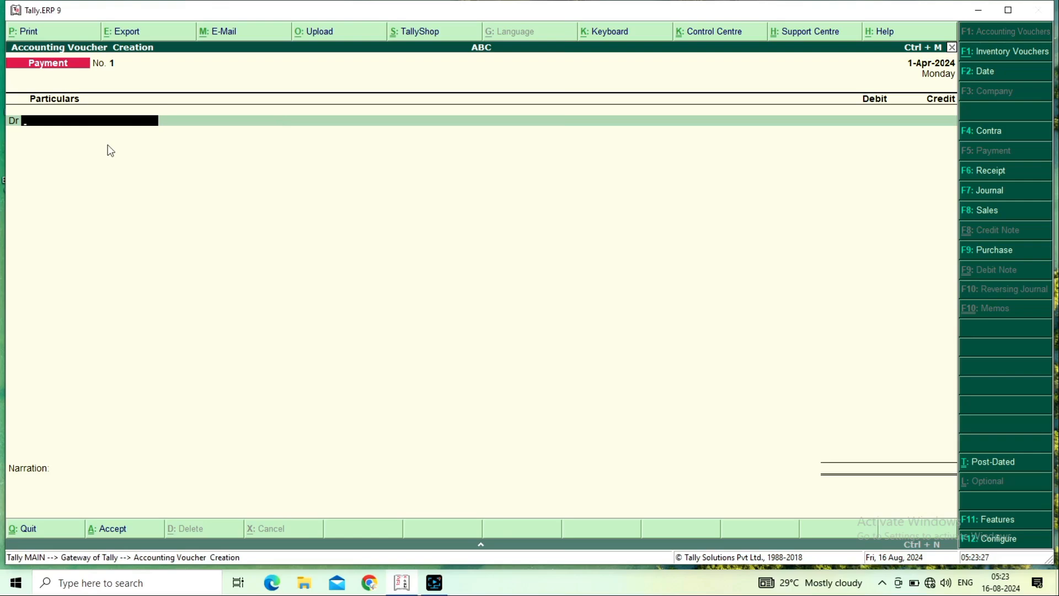
# Step: Create a debit ledger named Wages A/c under Indirect Expenses, with inventory values not affected and cost centres applicable
pyautogui.hotkey('alt', 'c')
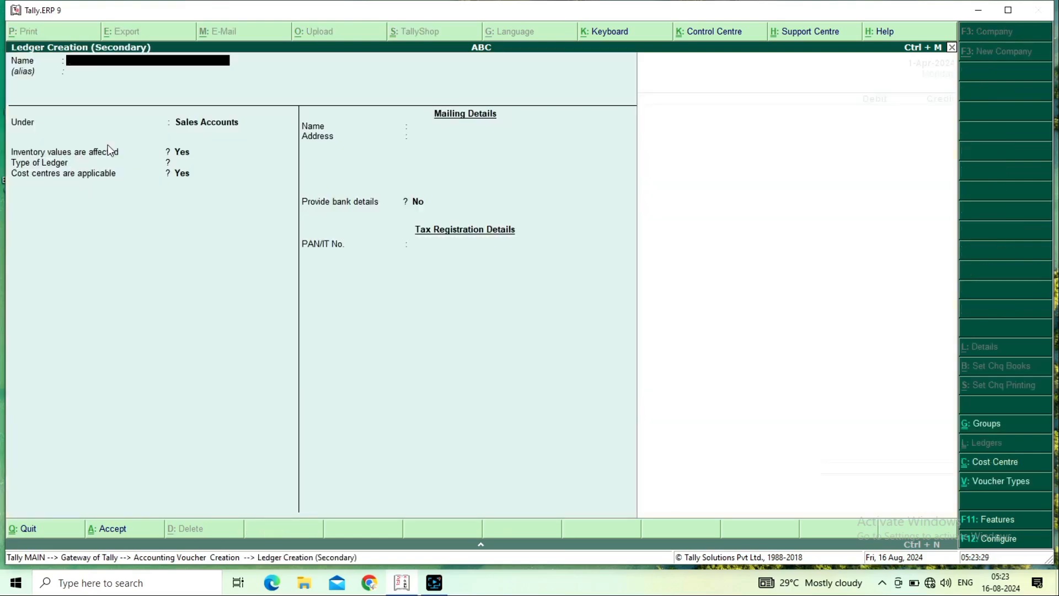
pyautogui.write('Wages A/c')
pyautogui.press('Return')
pyautogui.write('Ind')
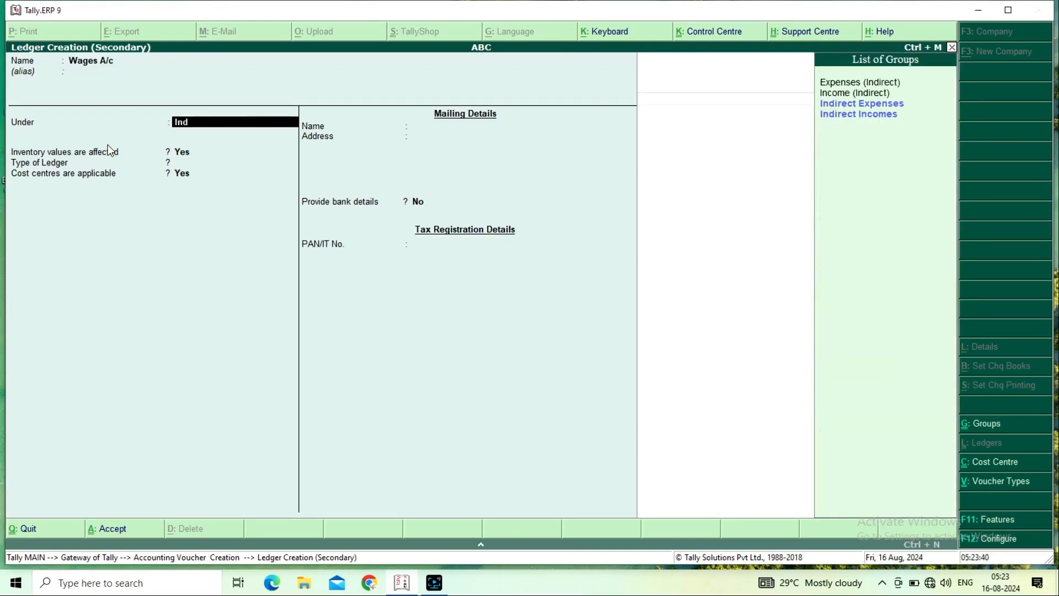
pyautogui.press('Return')
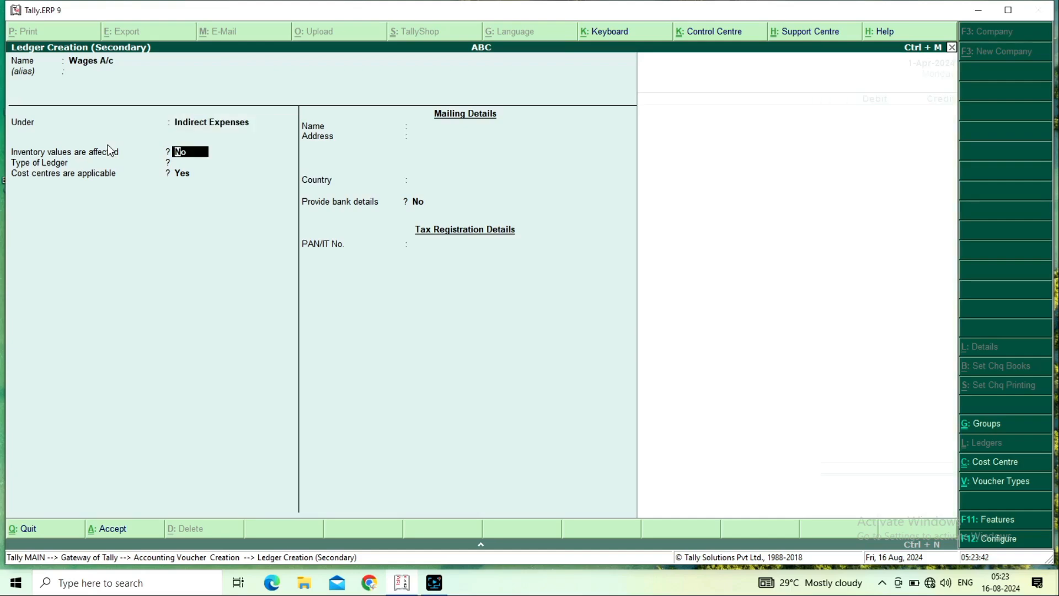
pyautogui.press('Return')
pyautogui.press('Return')
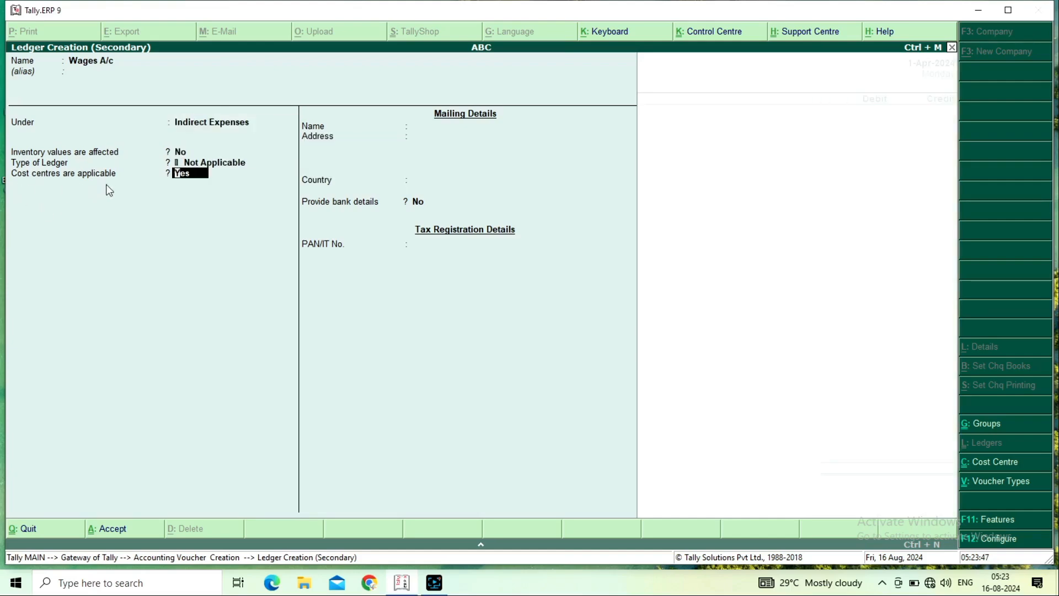
pyautogui.press('Return')
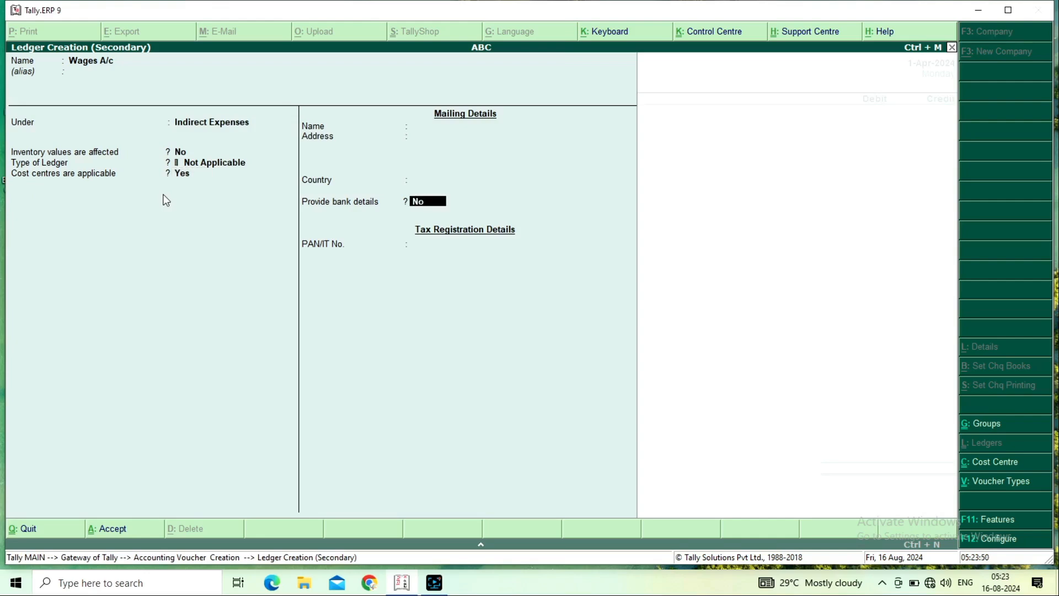
pyautogui.press('Return')
pyautogui.press('Return')
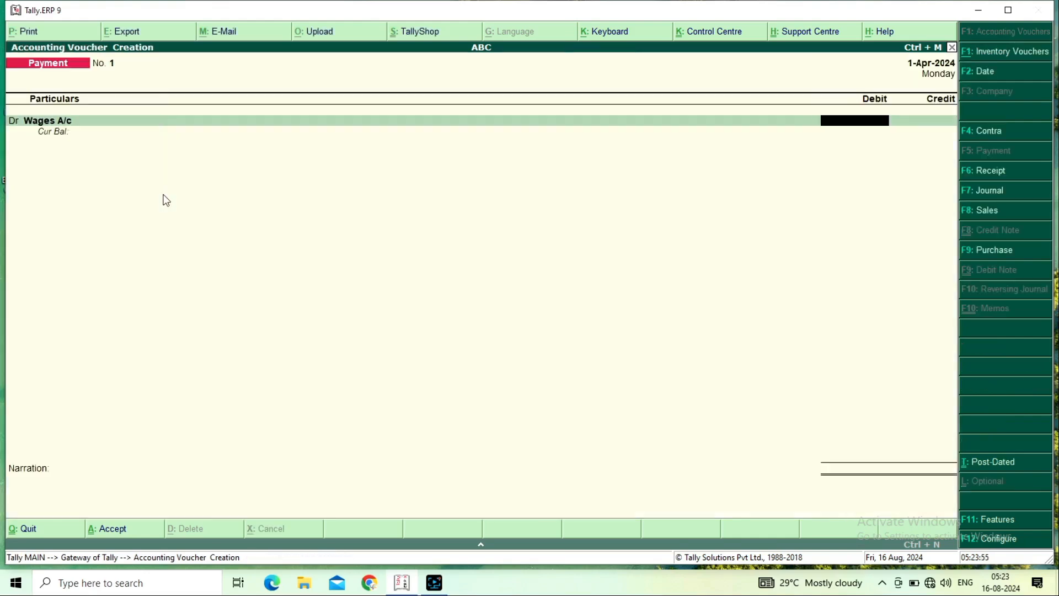
# Step: Debit Wages A/c with 100000 and allocate 20000 of it to a new primary cost centre named after the first worker
pyautogui.write('100000')
pyautogui.press('Return')
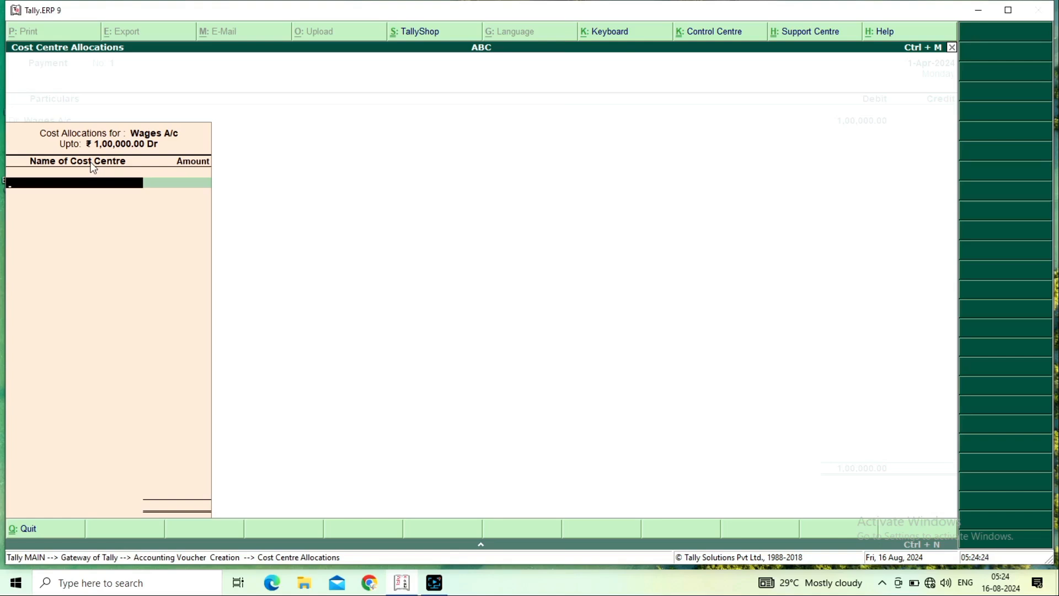
pyautogui.hotkey('alt', 'c')
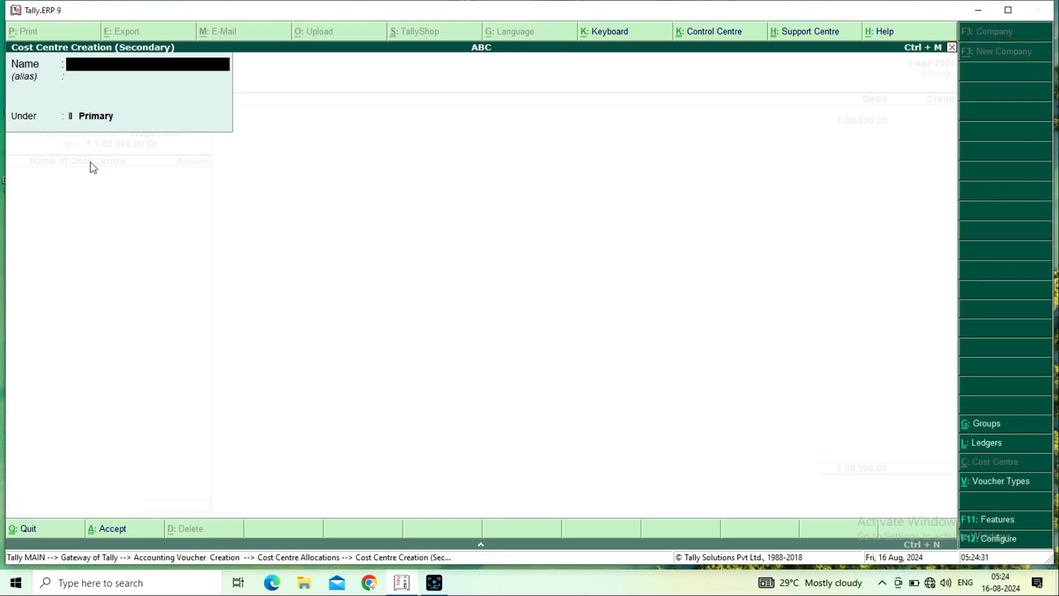
pyautogui.write('Rohit')
pyautogui.press('Return')
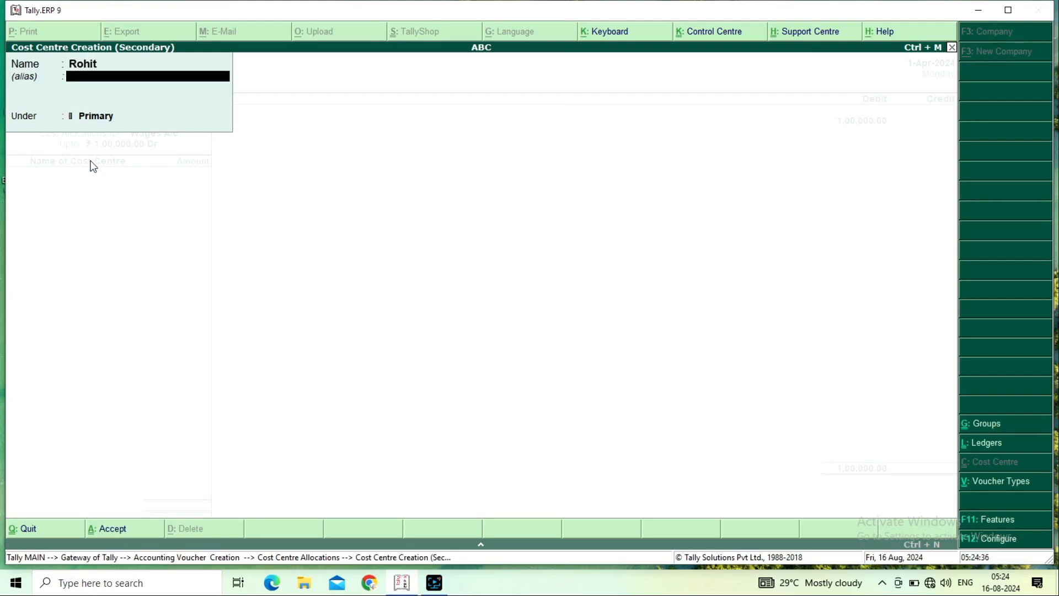
pyautogui.press('Return')
pyautogui.press('Return')
pyautogui.press('Return')
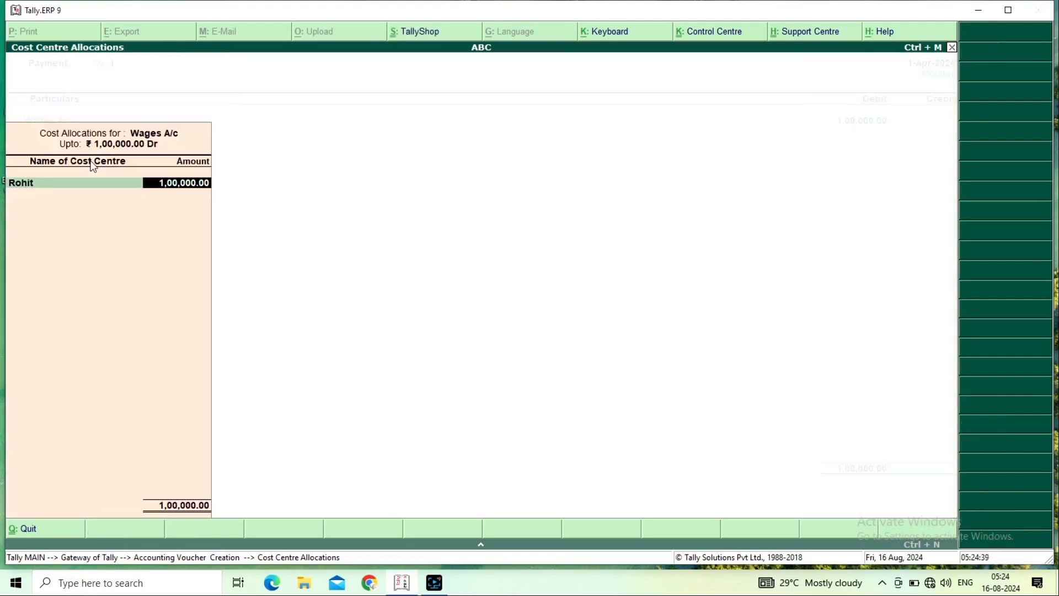
pyautogui.write('20000')
pyautogui.press('Return')
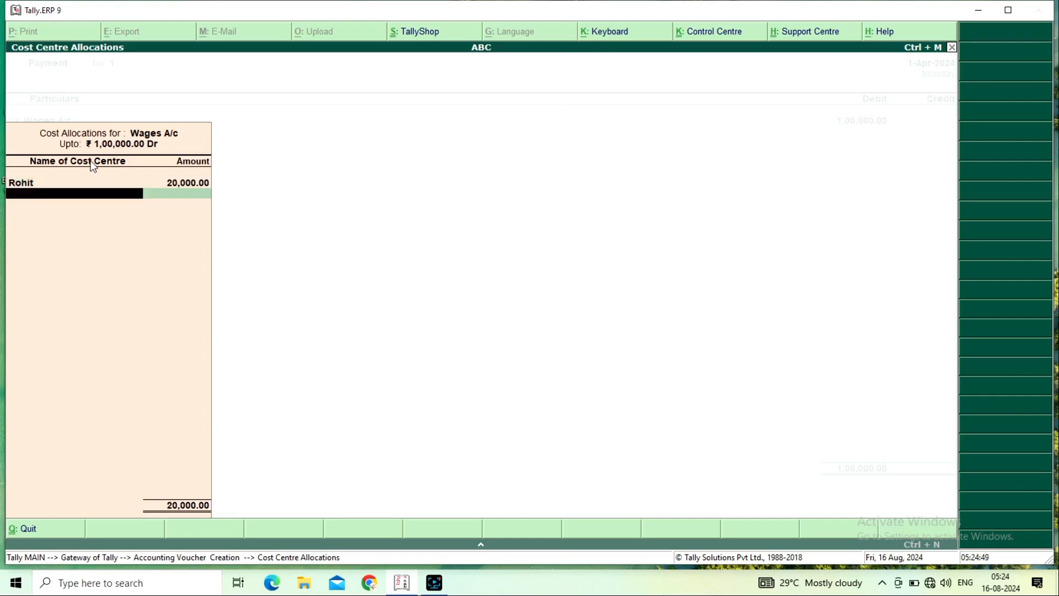
# Step: Create a second primary cost centre with the next worker's name and allocate 30000 of the wages to it
pyautogui.hotkey('alt', 'c')
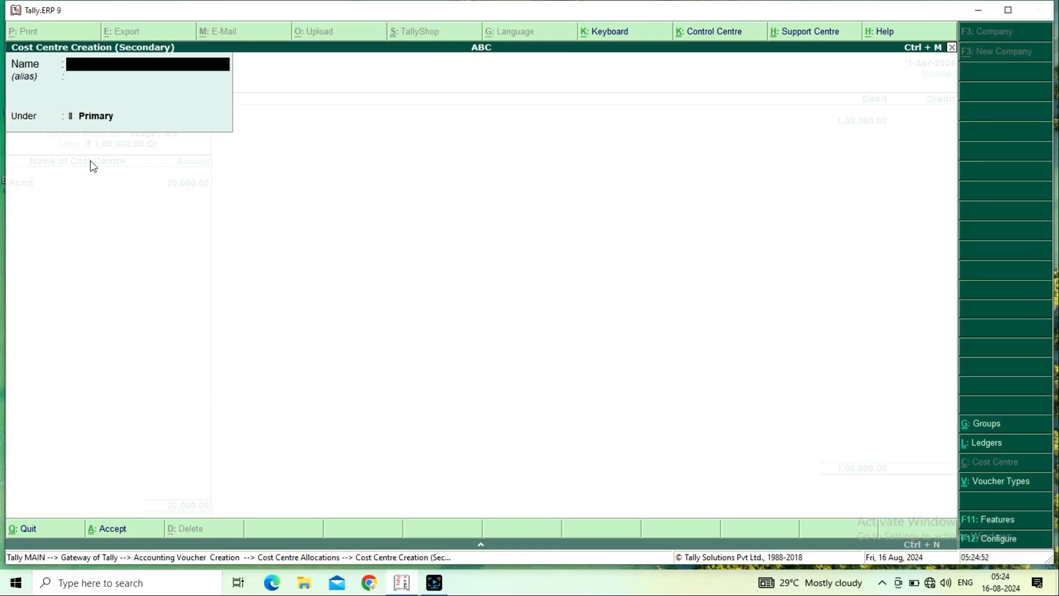
pyautogui.write('Vishal')
pyautogui.press('Return')
pyautogui.press('Return')
pyautogui.press('Return')
pyautogui.press('Return')
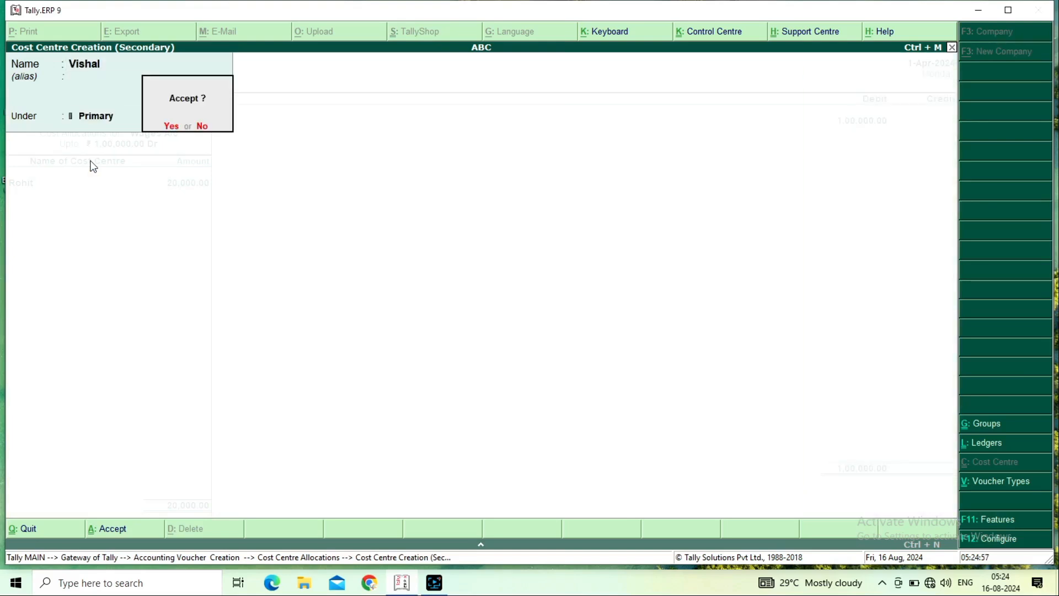
pyautogui.write('3')
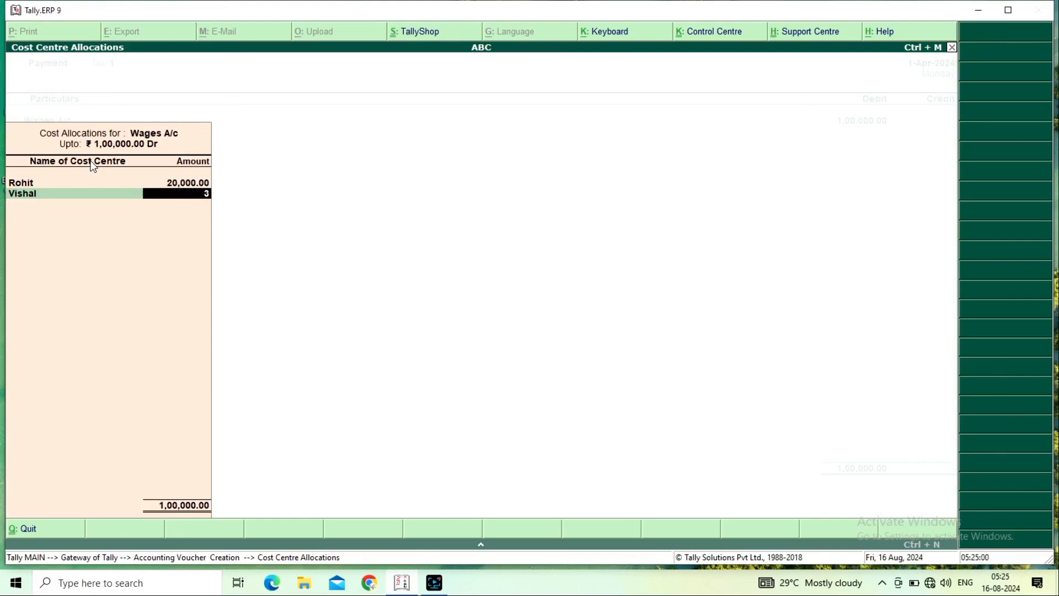
pyautogui.write('0000')
pyautogui.press('Return')
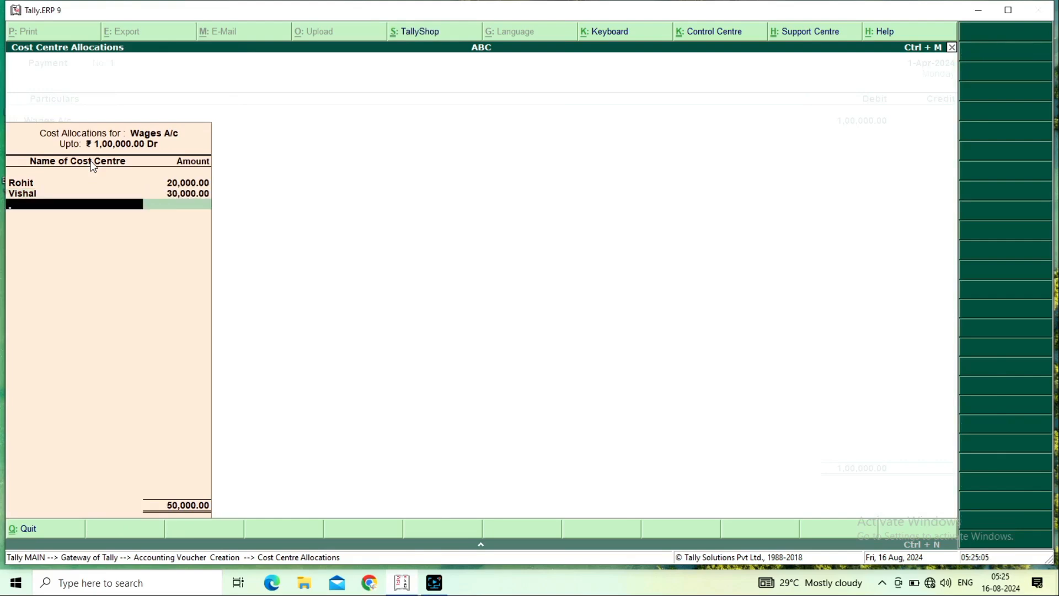
# Step: Create a third worker's cost centre under Primary and allocate 45,000 of the wages to it
pyautogui.hotkey('alt', 'c')
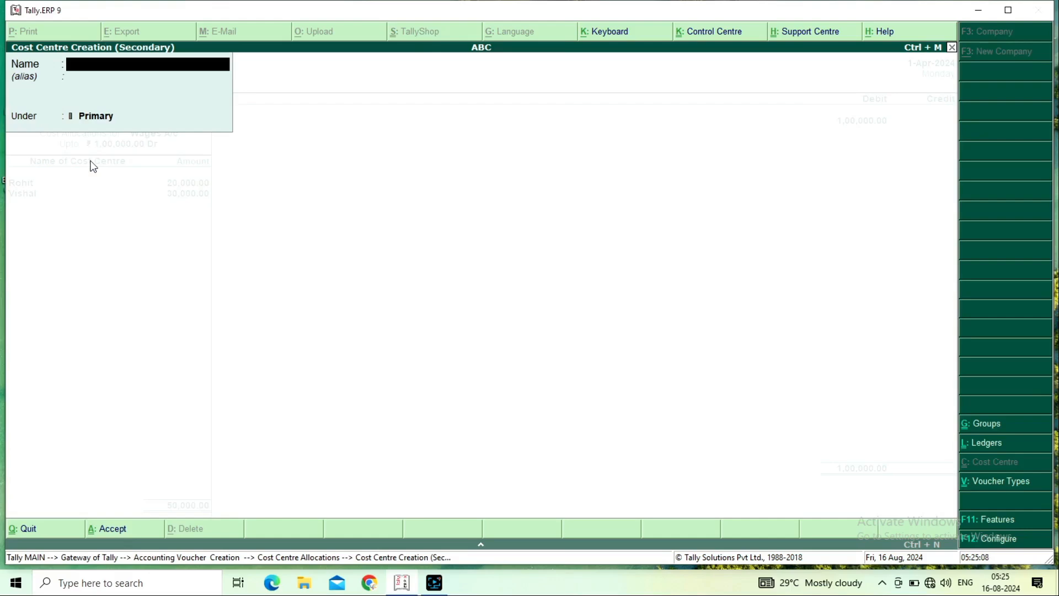
pyautogui.write('Rahim')
pyautogui.press('Return')
pyautogui.press('Return')
pyautogui.press('Return')
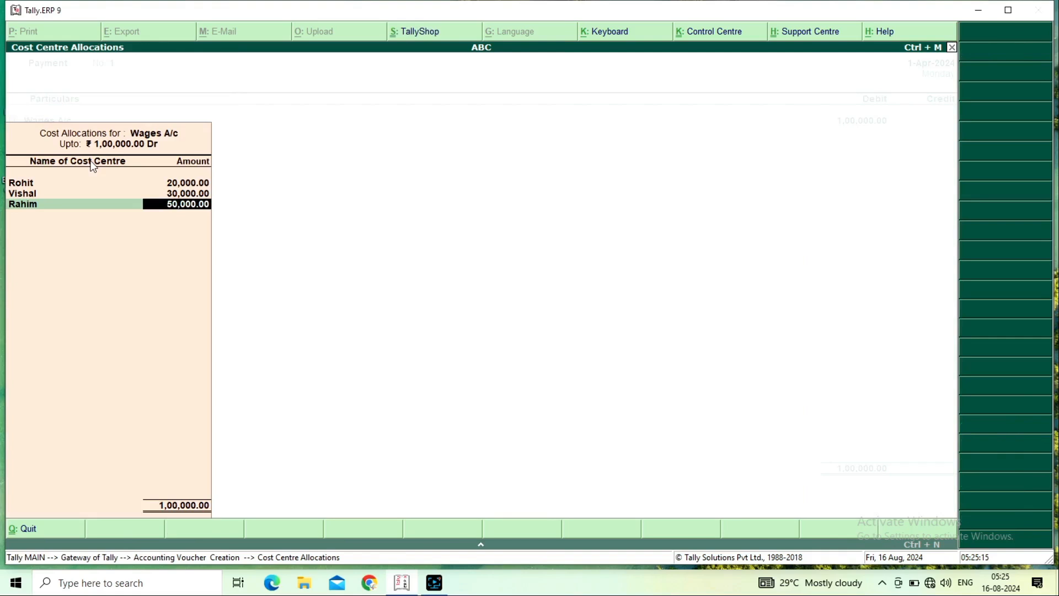
pyautogui.write('45,000')
pyautogui.press('Return')
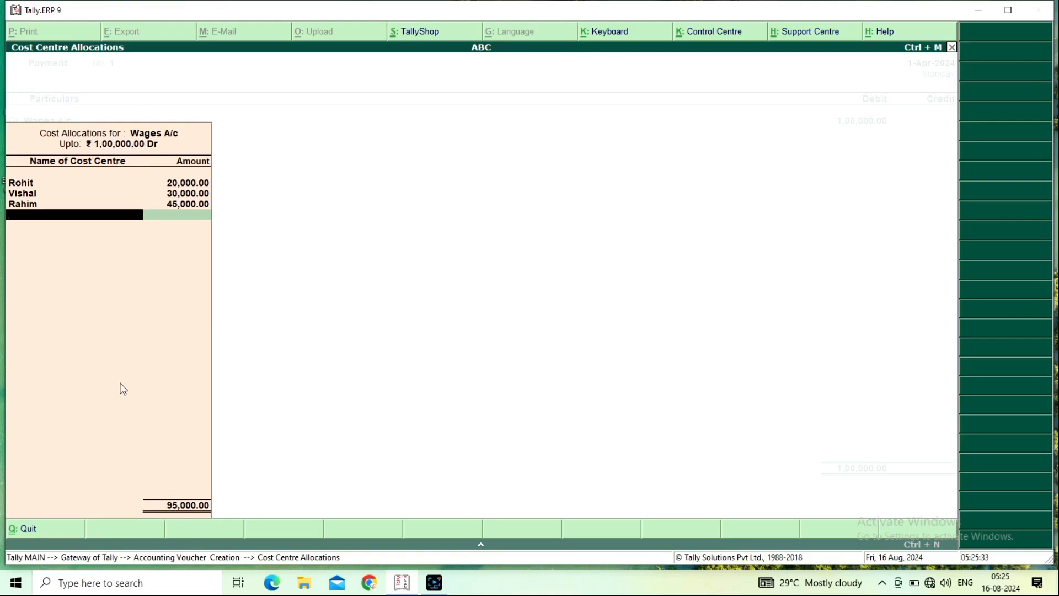
# Step: Create a fourth worker's cost centre under Primary and allocate the remaining 5,000 of the wages to it
pyautogui.hotkey('alt', 'c')
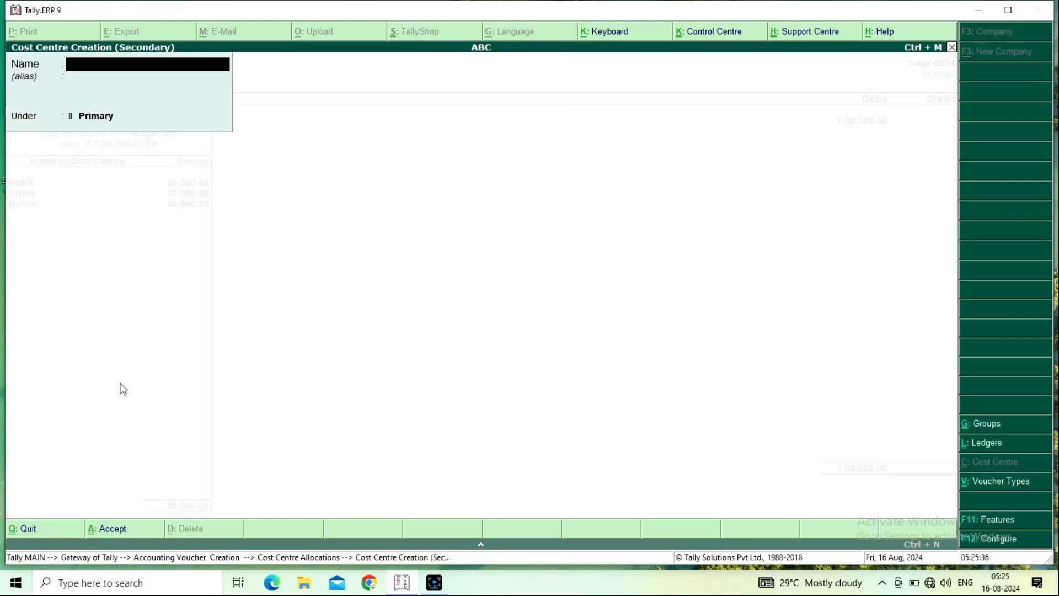
pyautogui.write('Monu')
pyautogui.press('Return')
pyautogui.press('Return')
pyautogui.press('Return')
pyautogui.press('Return')
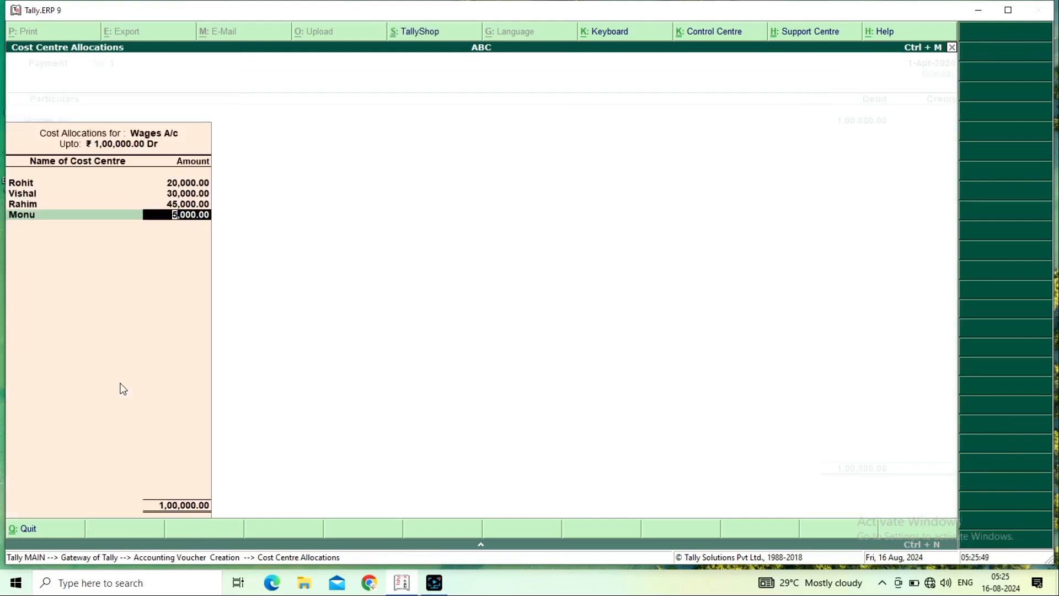
pyautogui.press('Return')
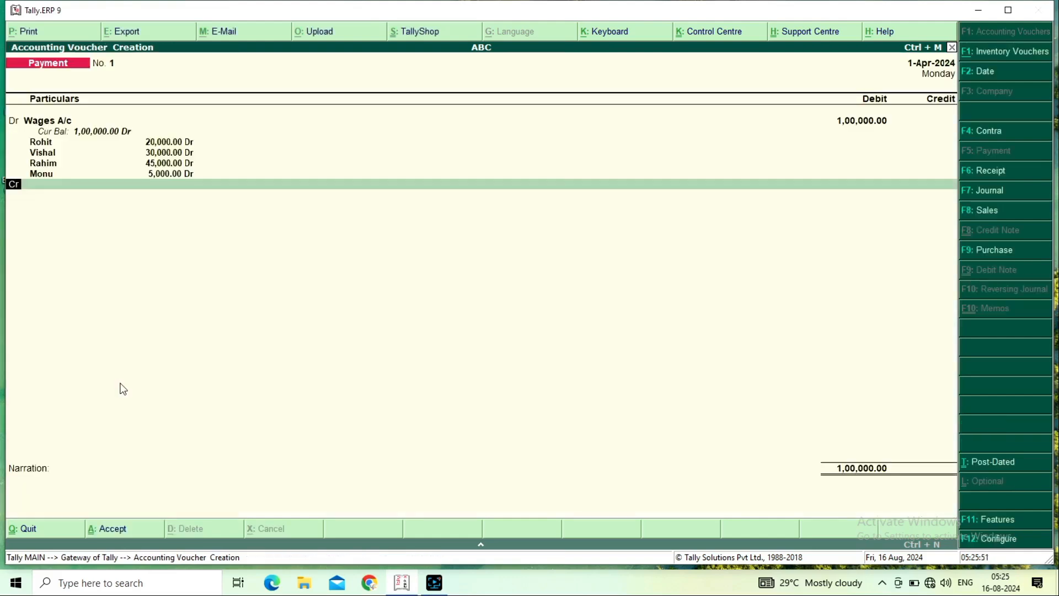
# Step: Credit Cash with 1,00,000, enter the narration "Being wages paid" and save the payment voucher
pyautogui.press('Return')
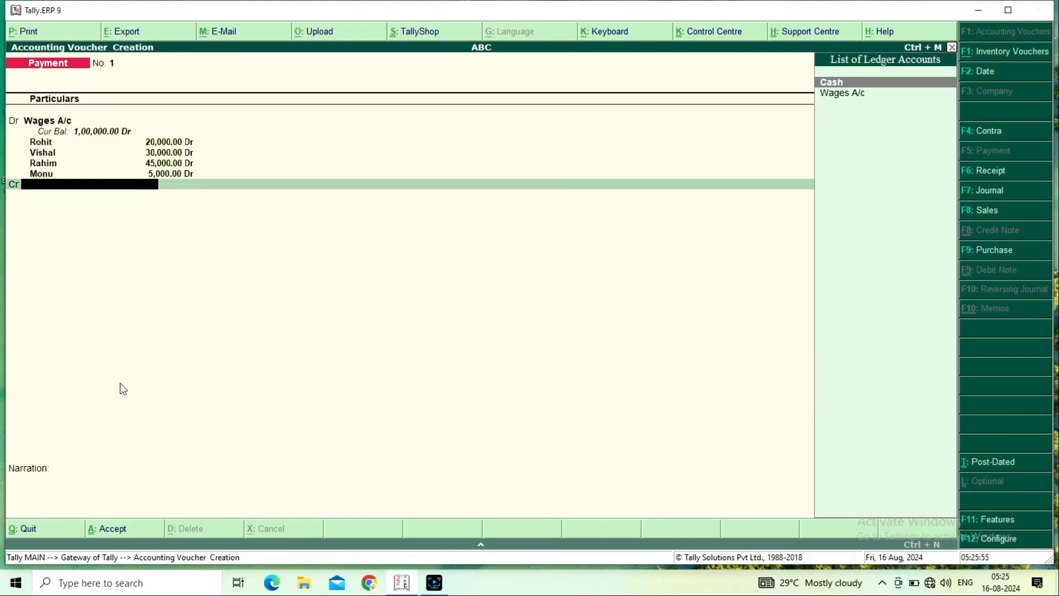
pyautogui.press('Return')
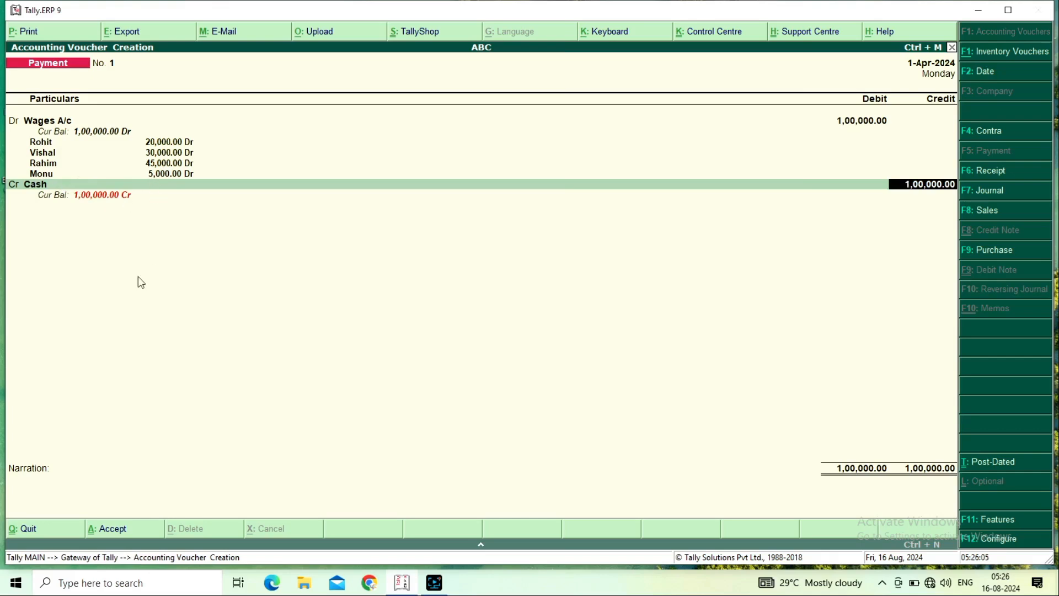
pyautogui.press('Return')
pyautogui.press('Return')
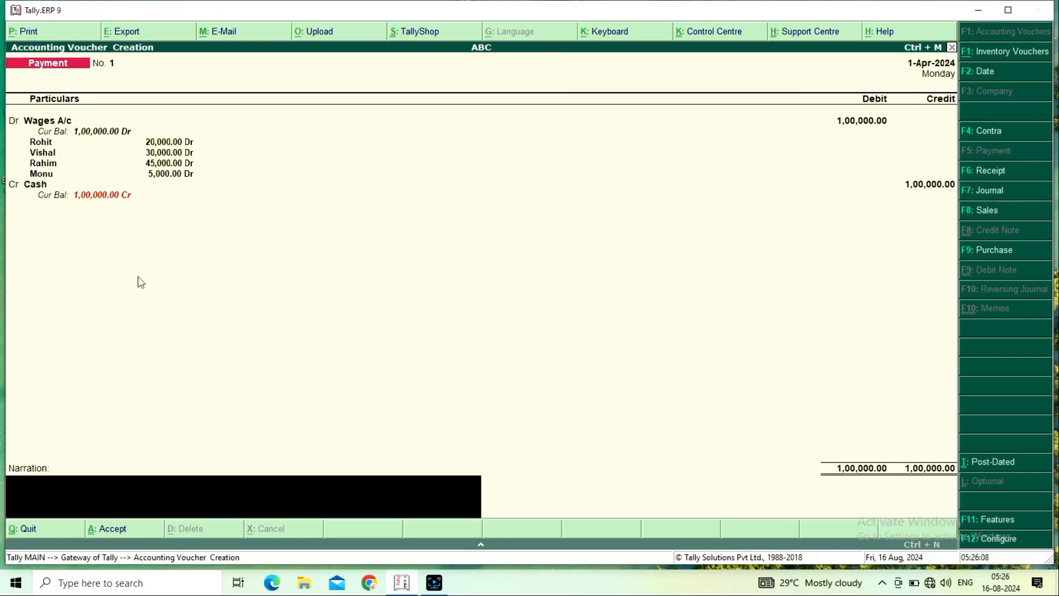
pyautogui.write('Being wages paid')
pyautogui.hotkey('ctrl', 'a')
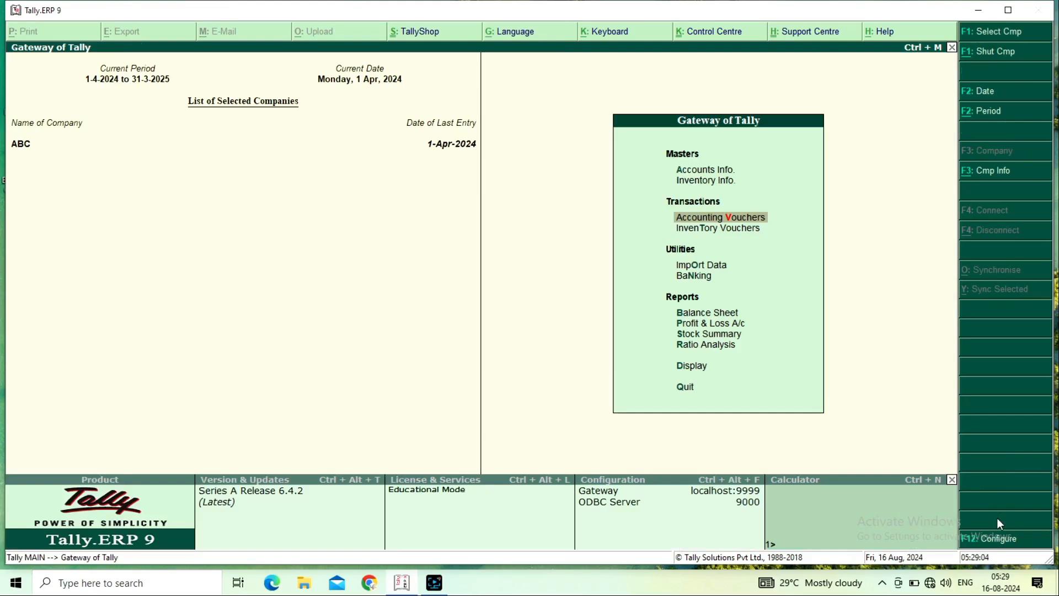
# Step: Set Maintain accounts only to Yes in company ABC's accounting features, save, and return to the main menu
pyautogui.click(997, 519)
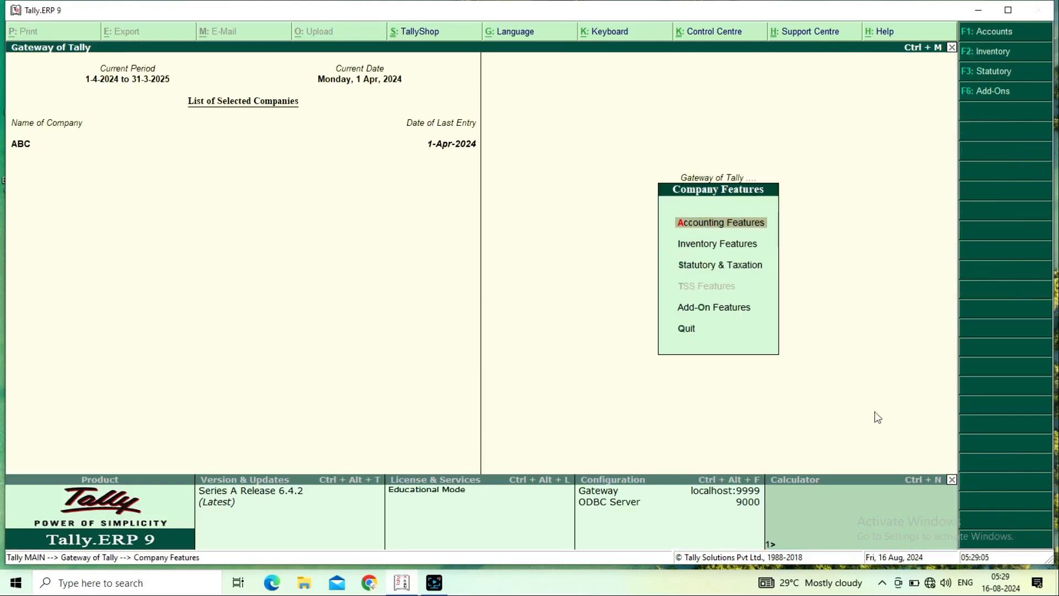
pyautogui.press('Return')
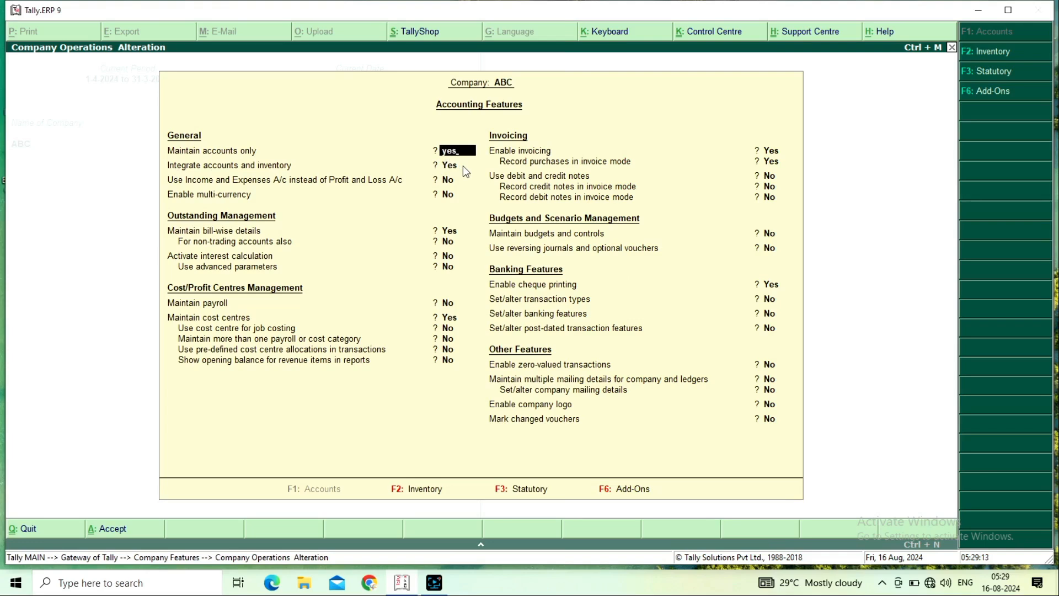
pyautogui.hotkey('ctrl', 'a')
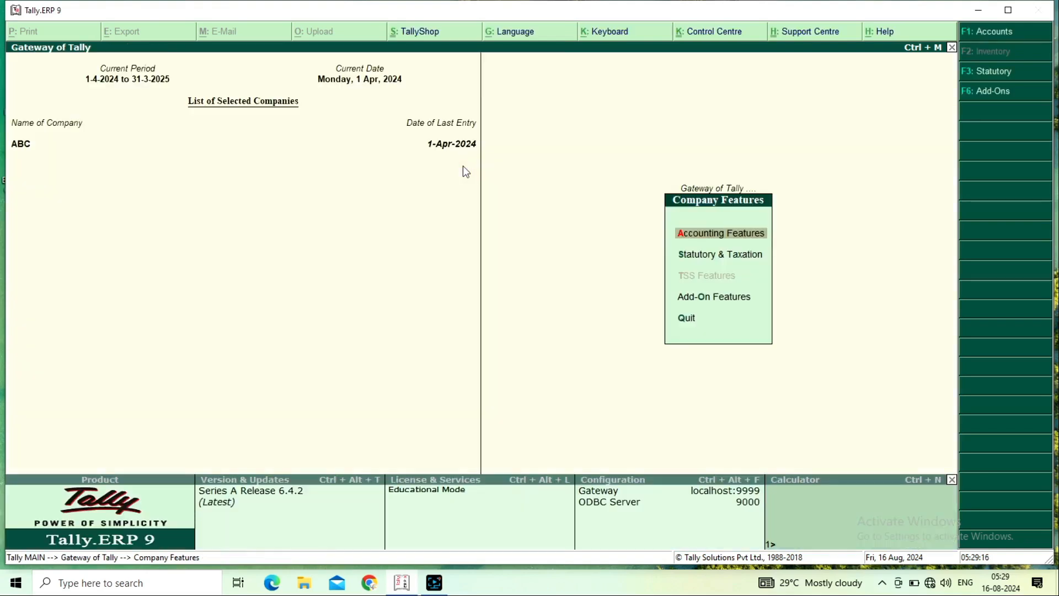
pyautogui.press('Escape')
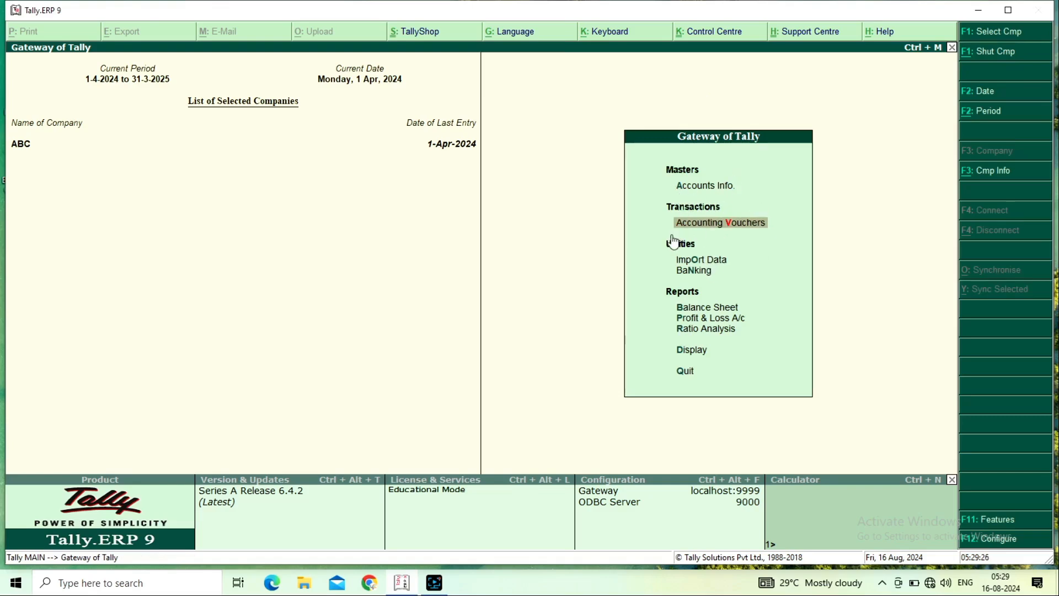
# Step: Start a purchase entry in voucher mode with supplier invoice number 11 dated 1-Apr-2024 and choose Cash as the credit ledger
pyautogui.press('Return')
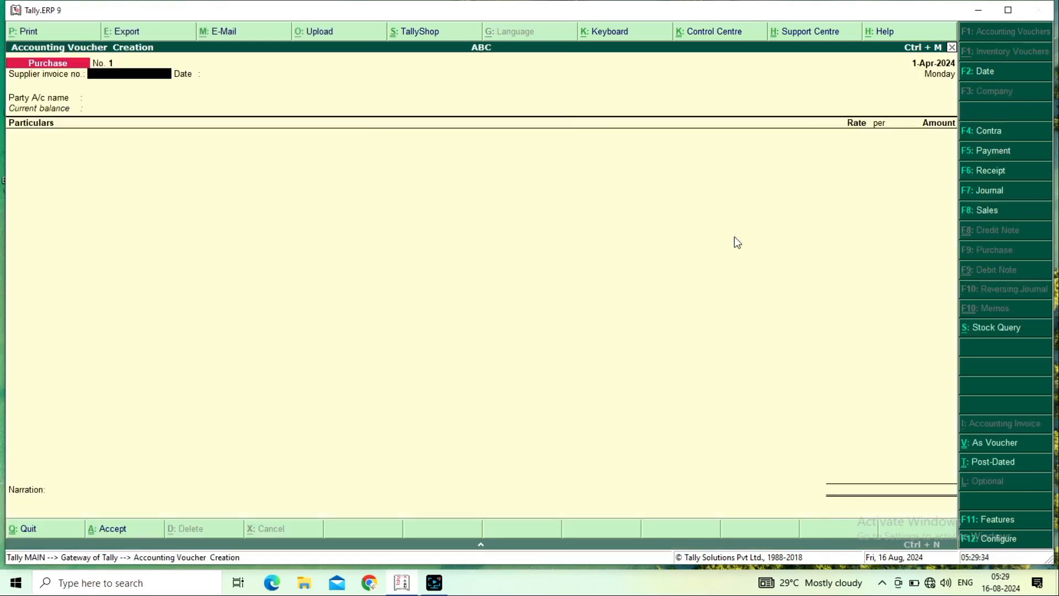
pyautogui.hotkey('ctrl', 'v')
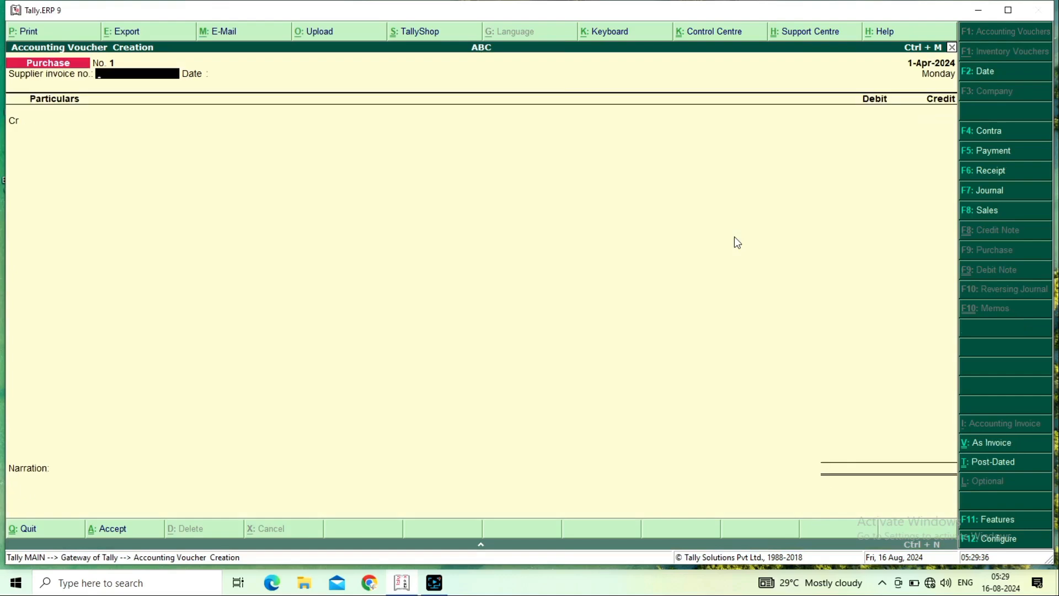
pyautogui.write('11')
pyautogui.press('Return')
pyautogui.press('Return')
pyautogui.press('Return')
pyautogui.press('Return')
pyautogui.press('Return')
pyautogui.press('Return')
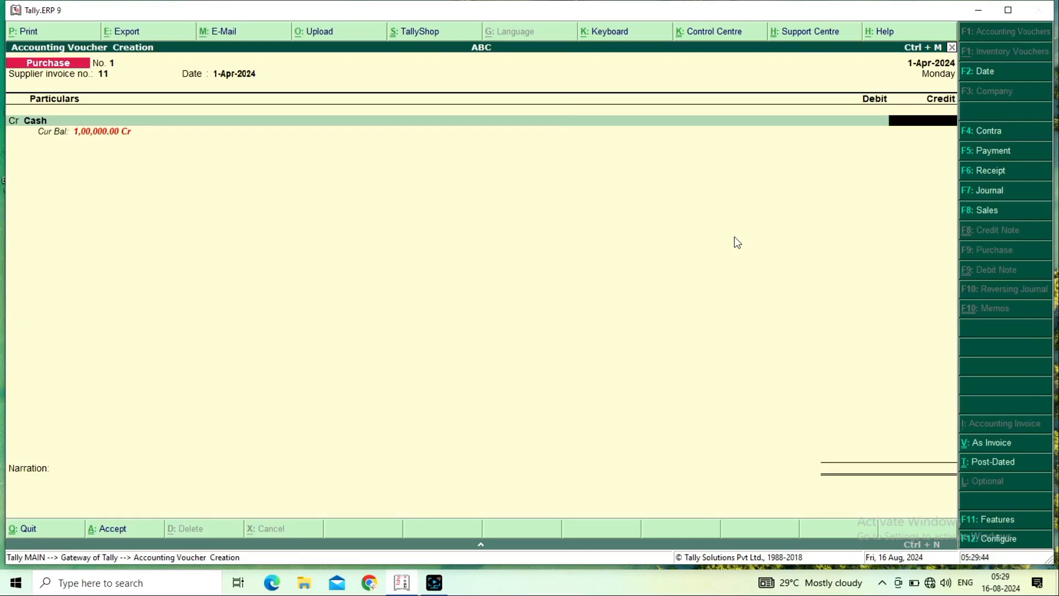
# Step: Credit Cash with 1000 and debit the Purchase ledger with the same amount
pyautogui.write('1000')
pyautogui.press('Return')
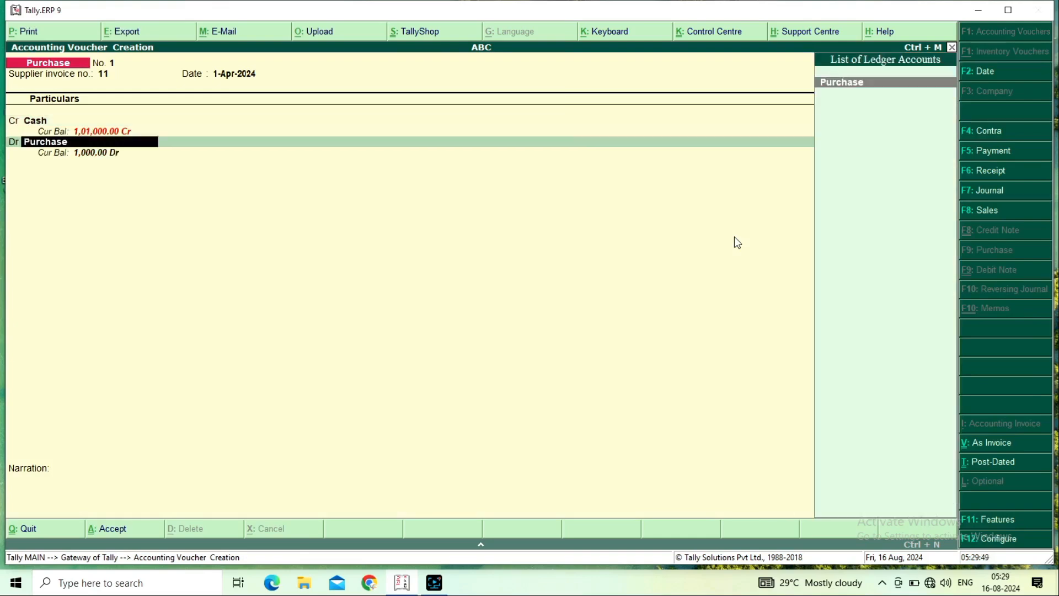
pyautogui.press('Return')
pyautogui.press('Return')
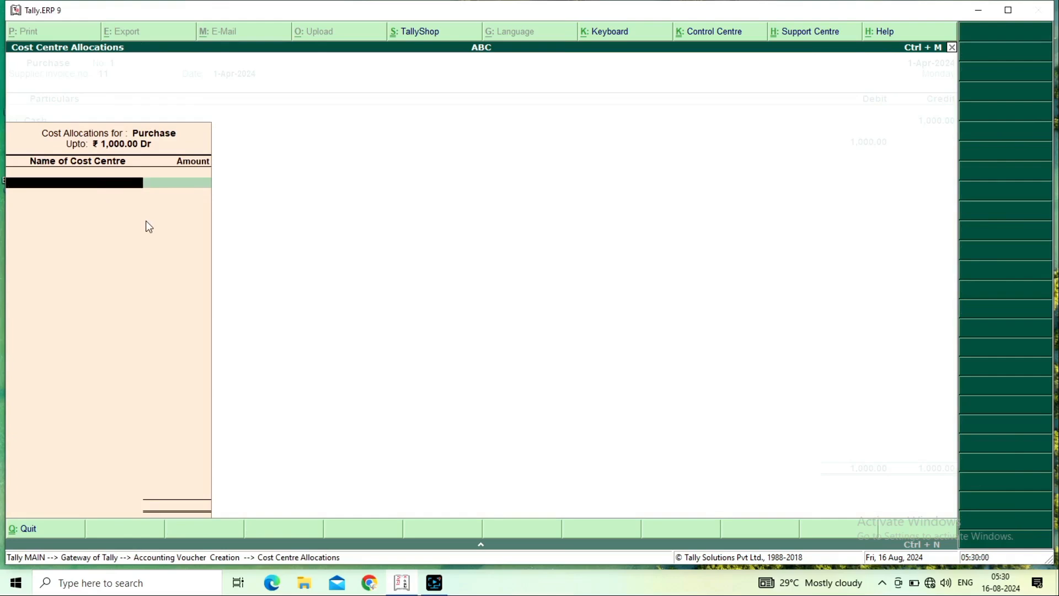
# Step: Create a cost centre named Pen under Primary and allocate 300 of the purchase to it
pyautogui.hotkey('alt', 'c')
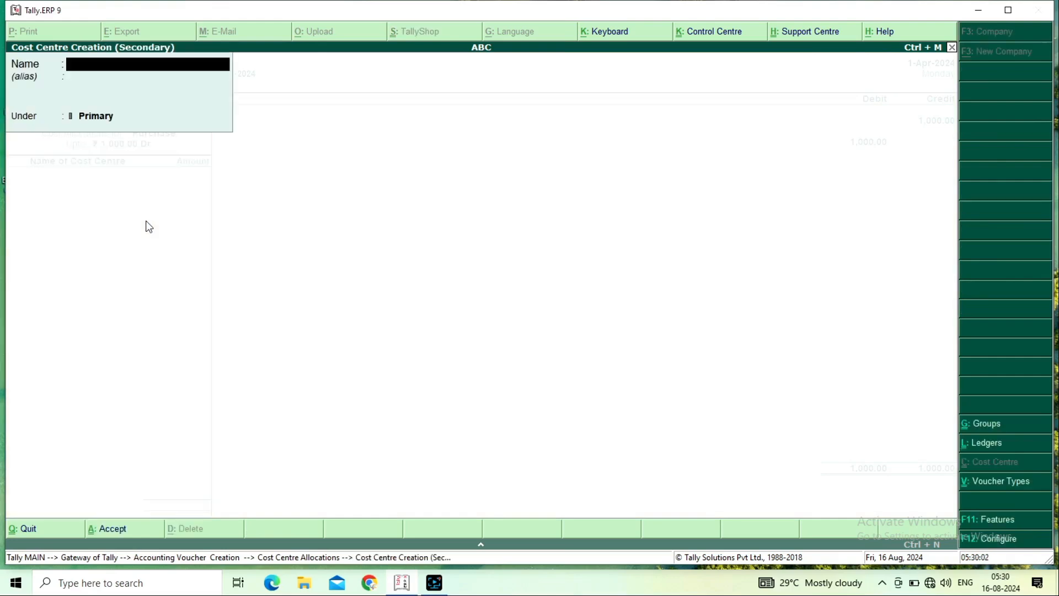
pyautogui.write('Pen')
pyautogui.hotkey('ctrl', 'a')
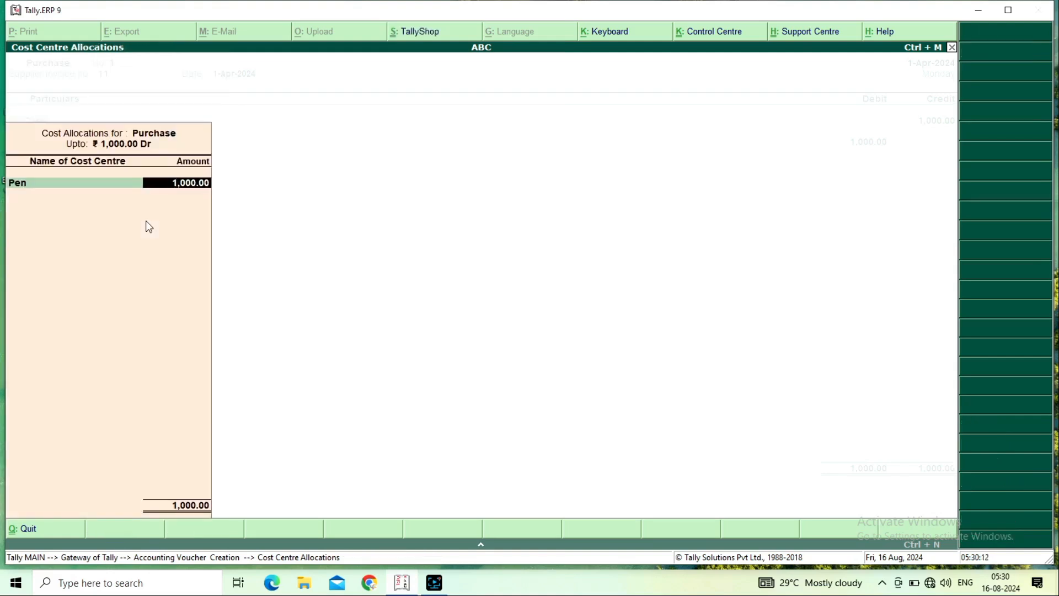
pyautogui.write('300')
pyautogui.press('Return')
# Step: Create a cost centre named Pencil under Primary and allocate 500 of the purchase to it
pyautogui.hotkey('alt', 'c')
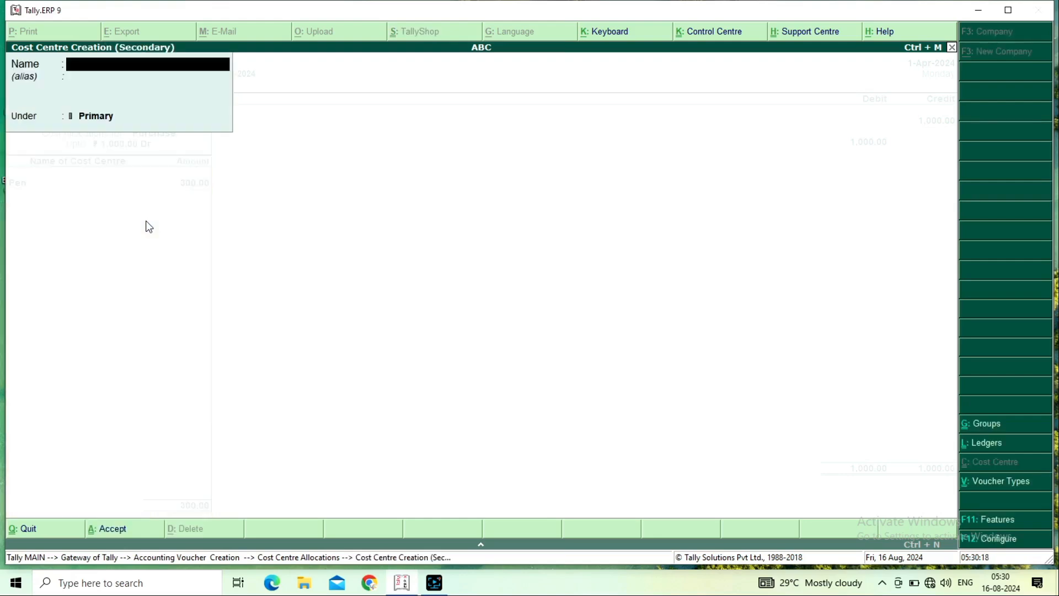
pyautogui.write('Pencil')
pyautogui.press('Return')
pyautogui.press('Return')
pyautogui.press('Return')
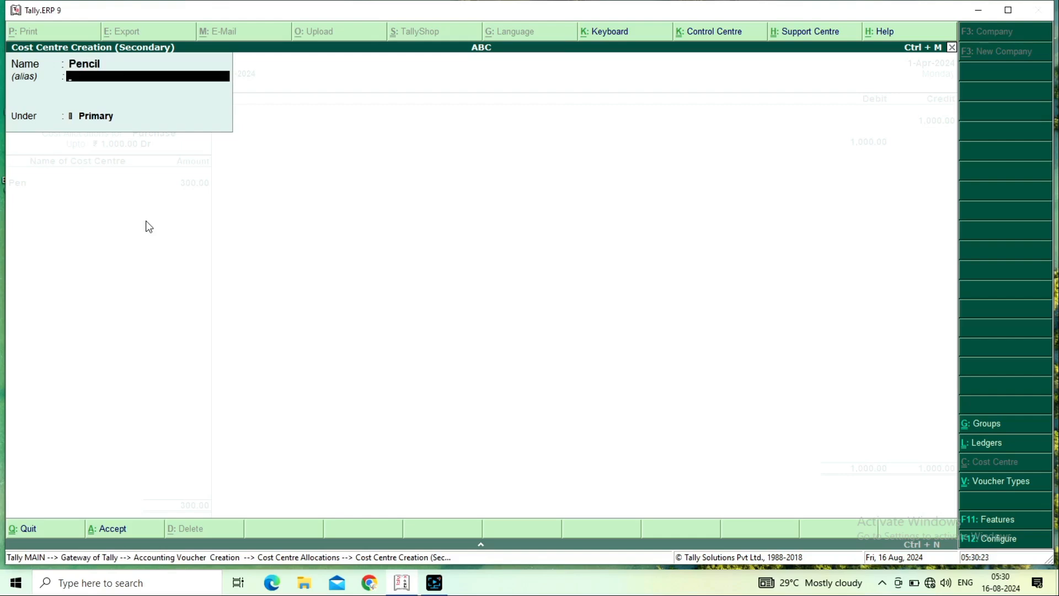
pyautogui.press('Return')
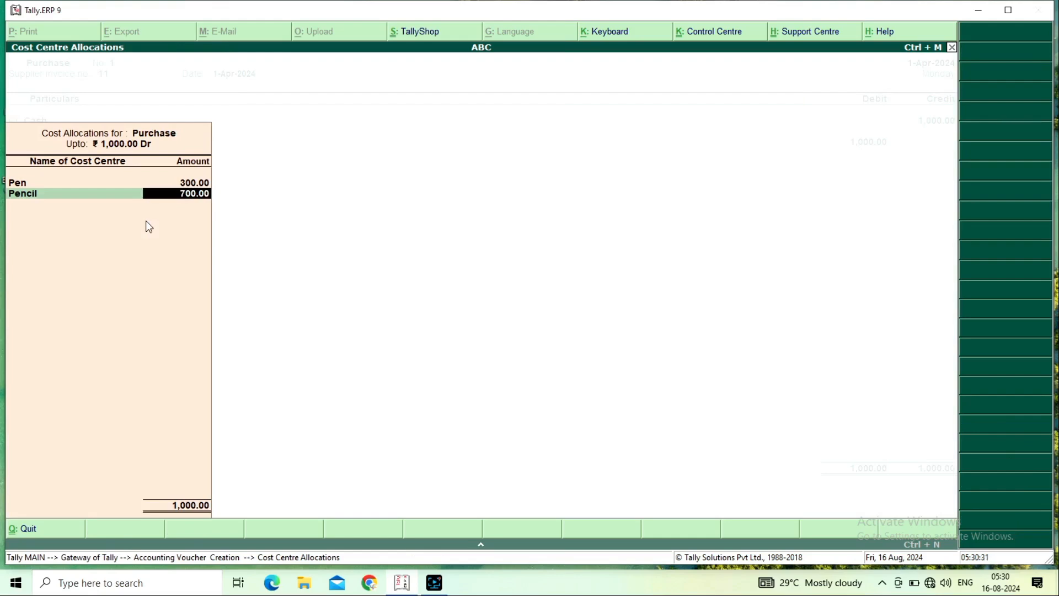
pyautogui.write('500')
pyautogui.press('Return')
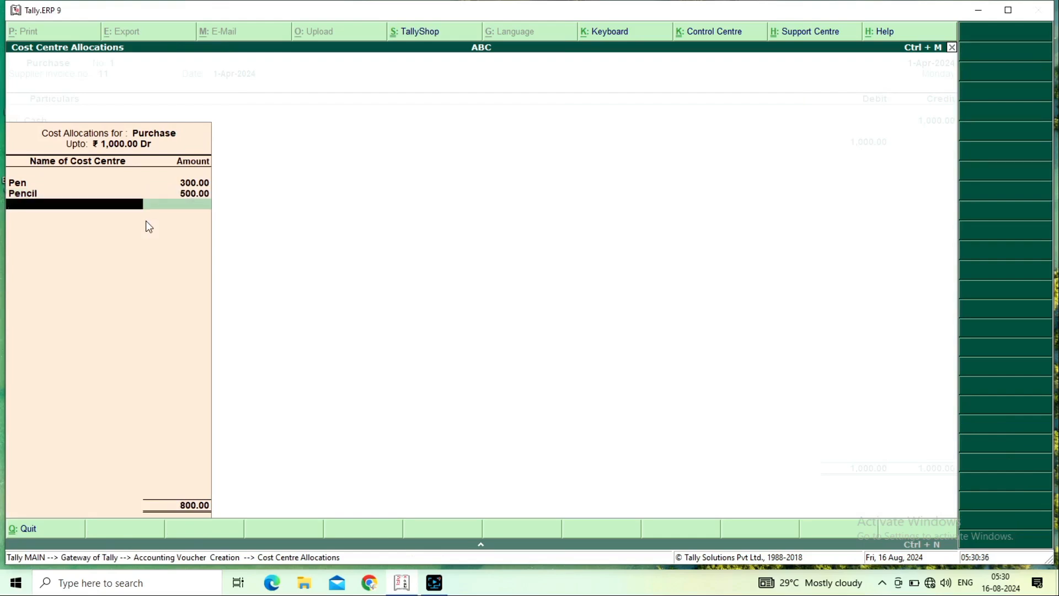
# Step: Create a cost centre named Eraser under Primary for the third purchase allocation
pyautogui.hotkey('alt', 'c')
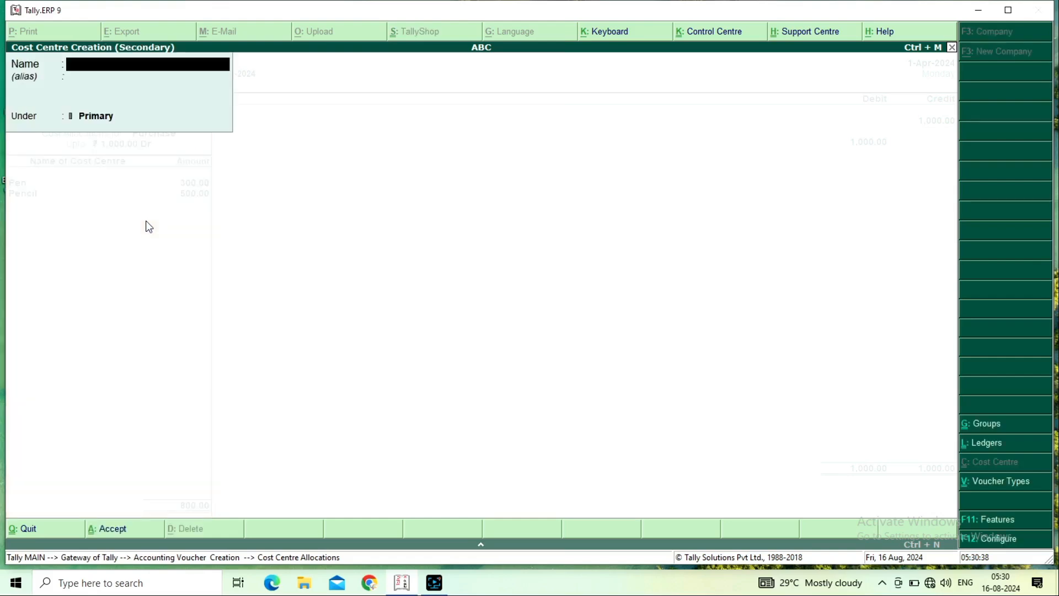
pyautogui.write('E')
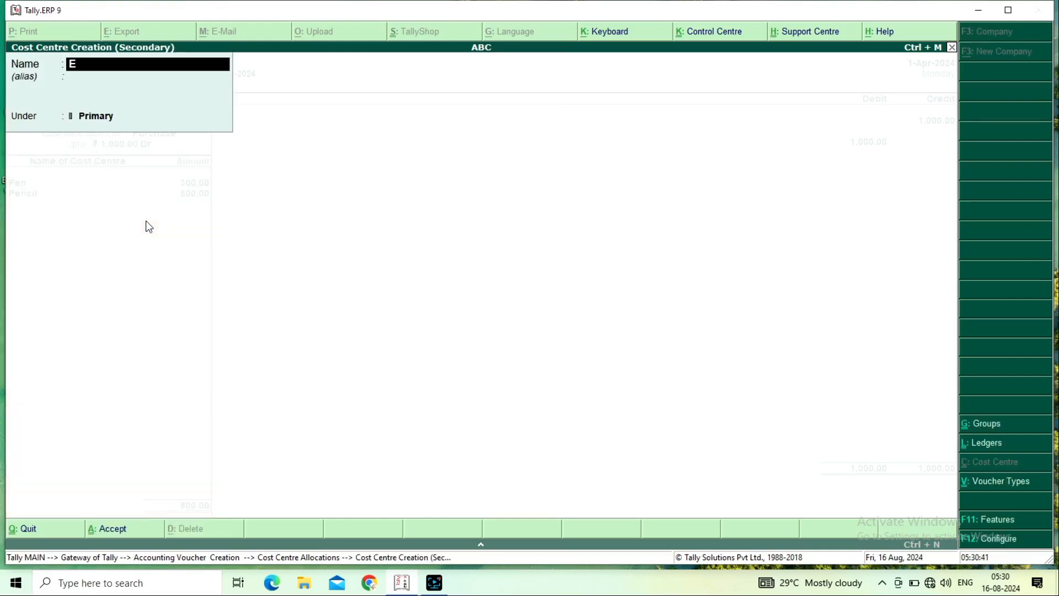
pyautogui.write('raser')
pyautogui.press('Return')
pyautogui.press('Return')
pyautogui.press('Return')
pyautogui.press('Return')
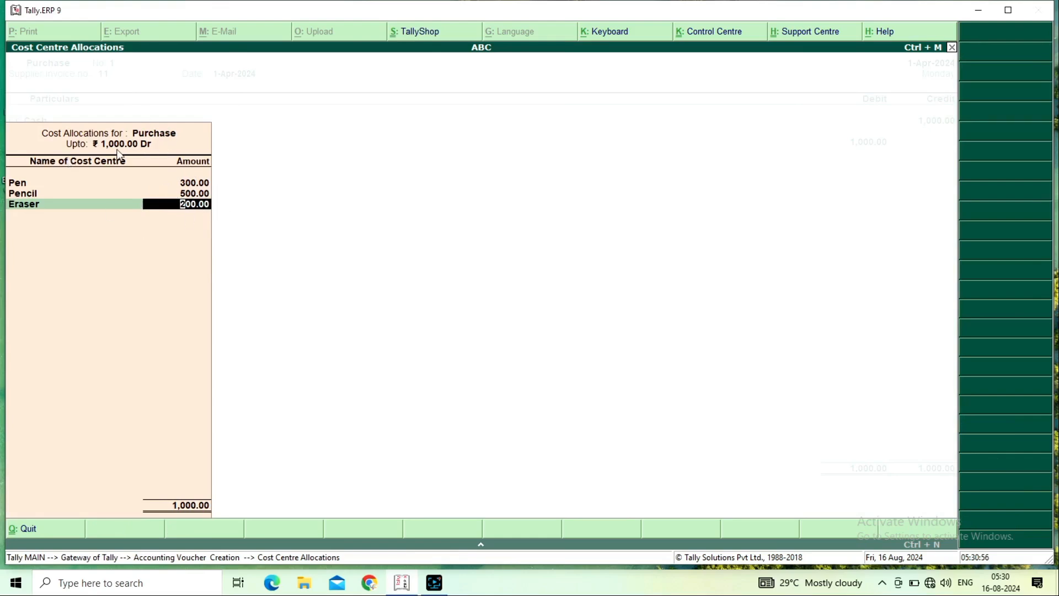
# Step: Allocate the remaining 200 to Eraser and save the purchase voucher without a narration
pyautogui.press('Return')
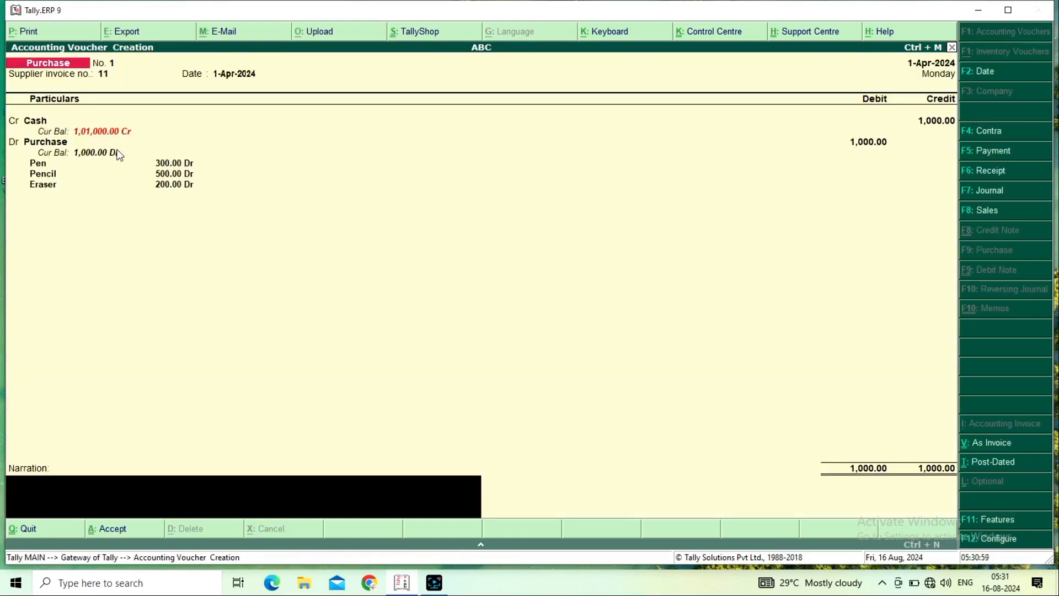
pyautogui.press('Return')
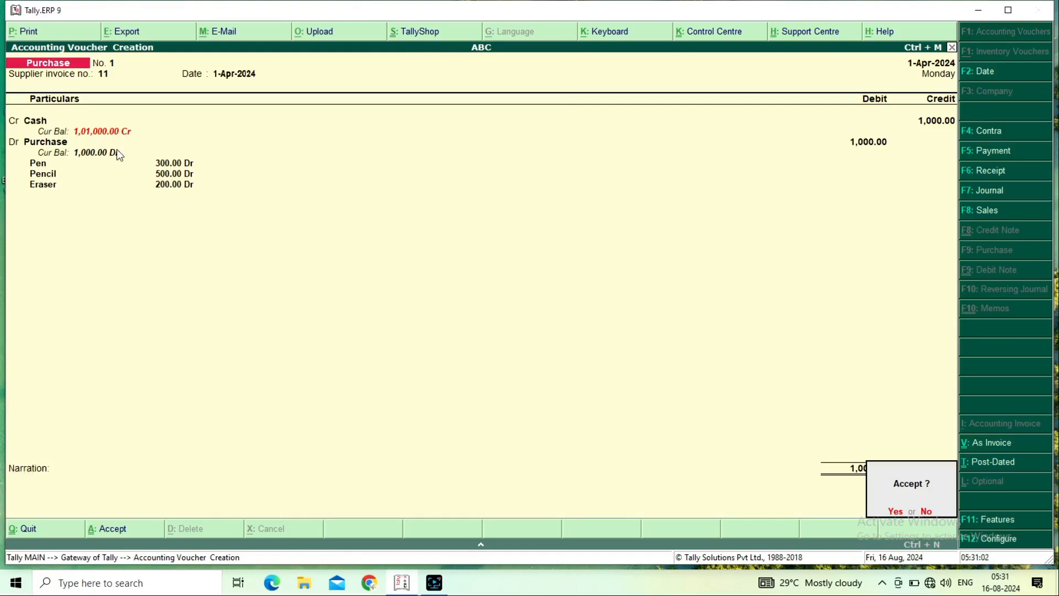
pyautogui.press('y')
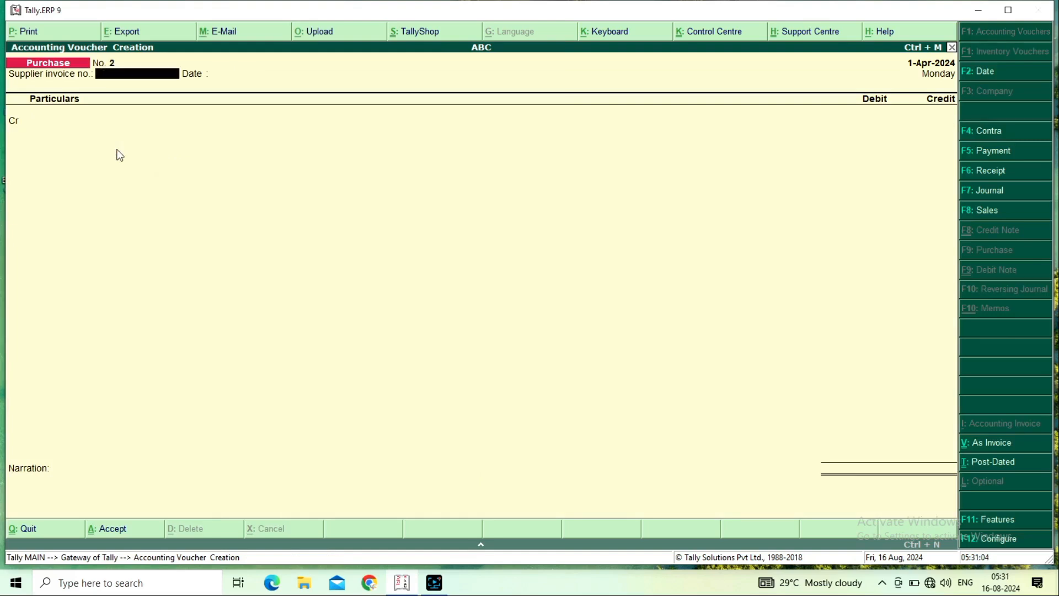